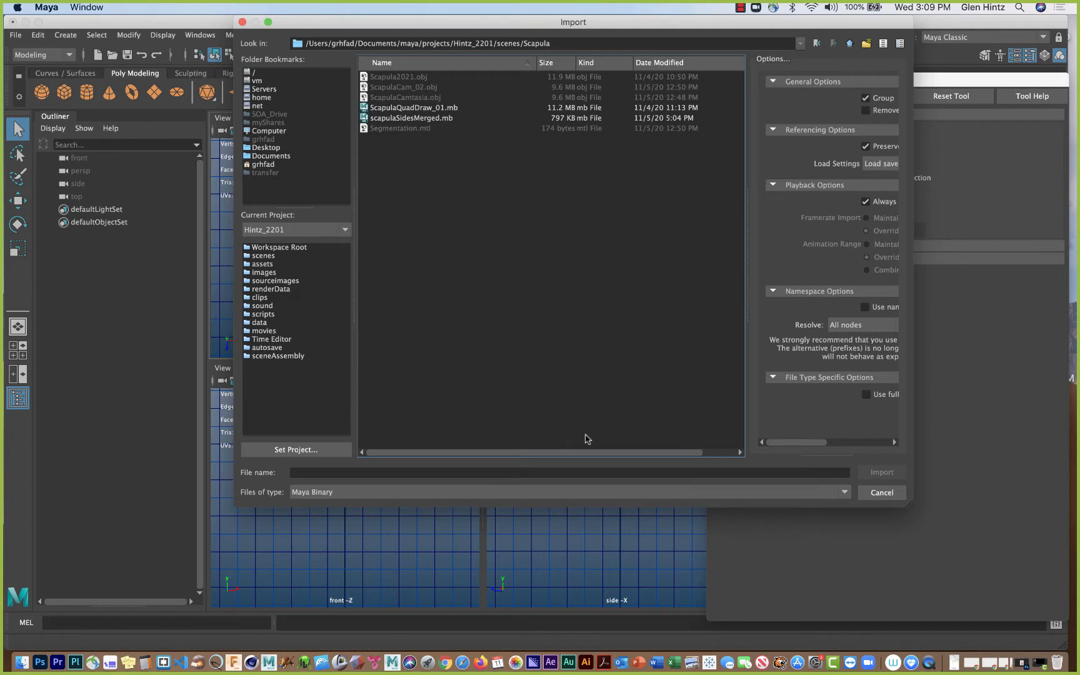
Step: Import Scapula2021.obj with the file type set to OBJ, and close the floating tool settings
click(842, 495)
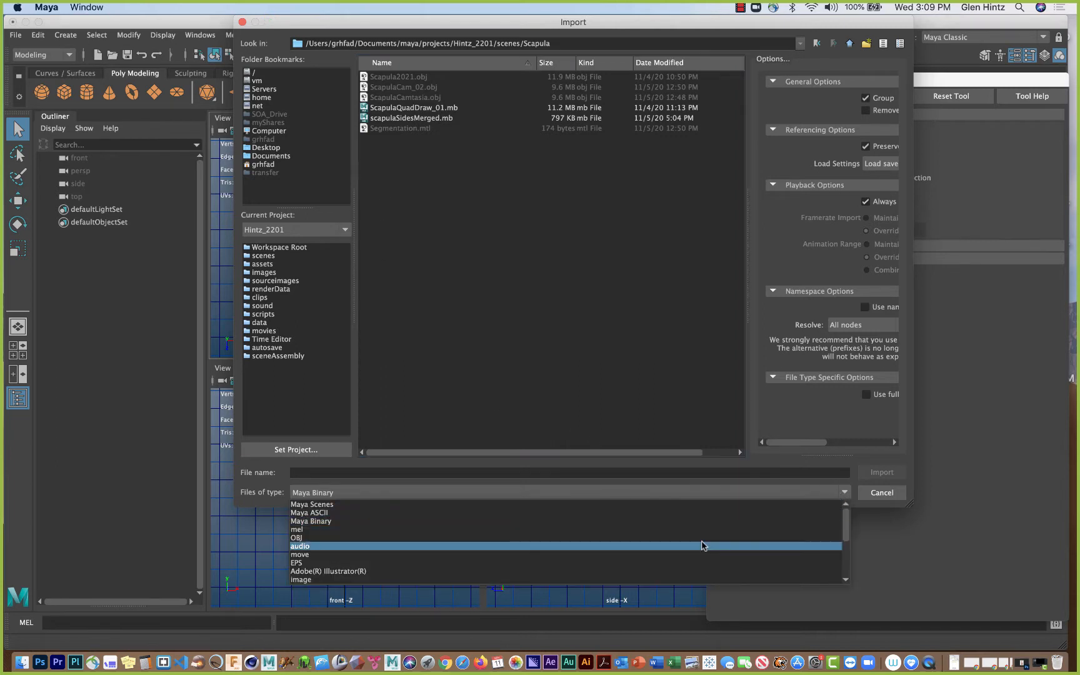
click(700, 540)
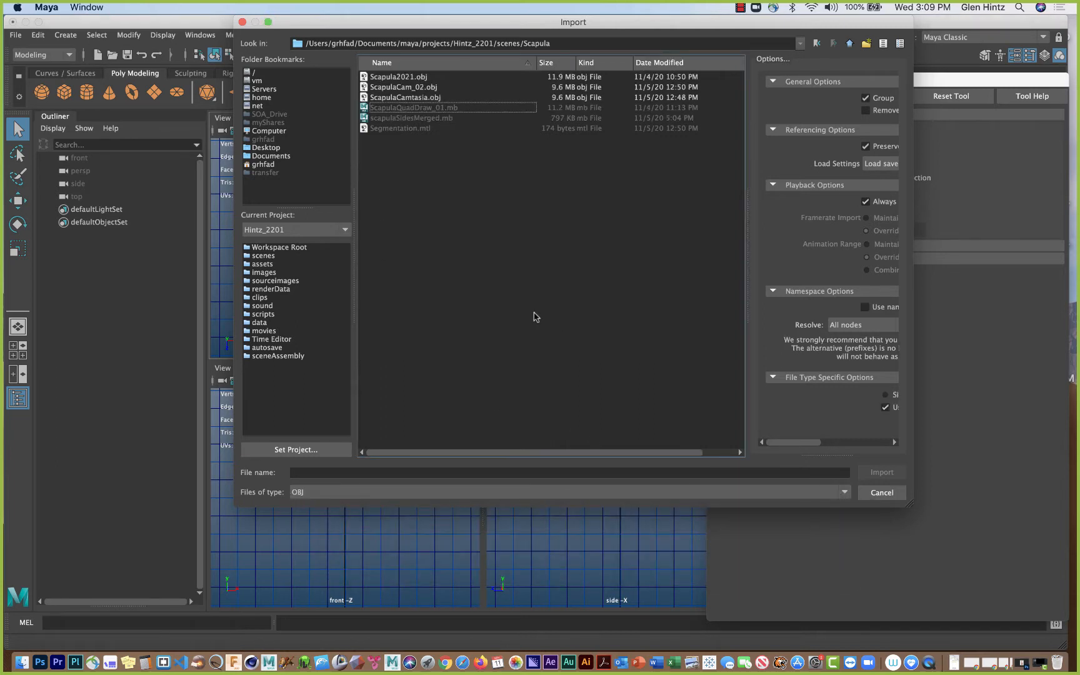
click(383, 89)
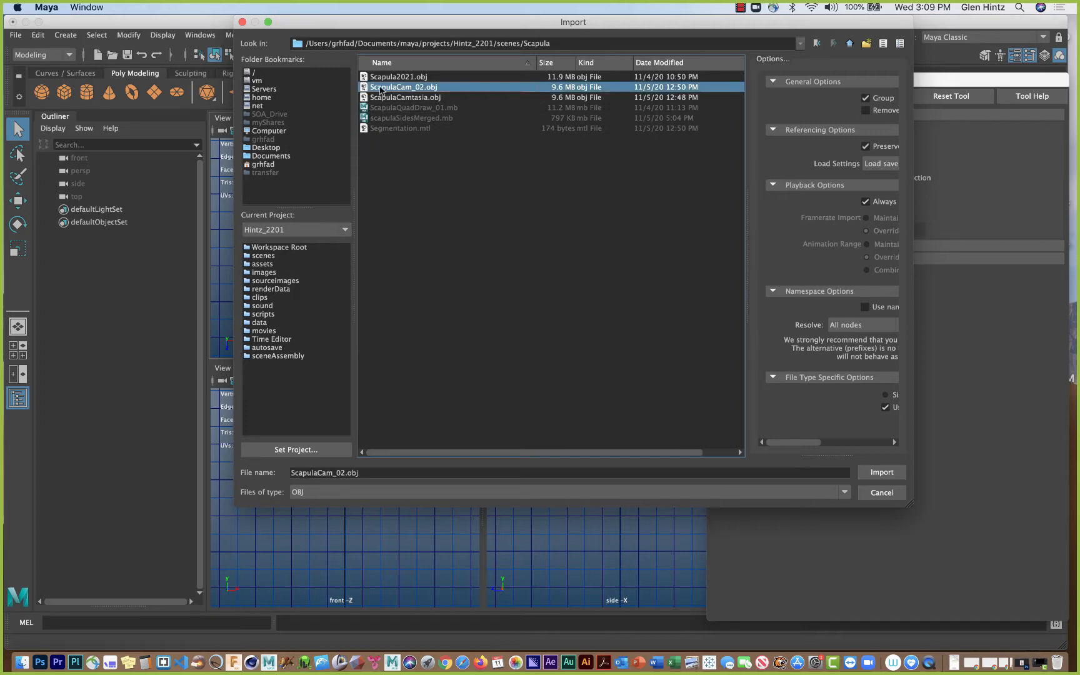
click(383, 77)
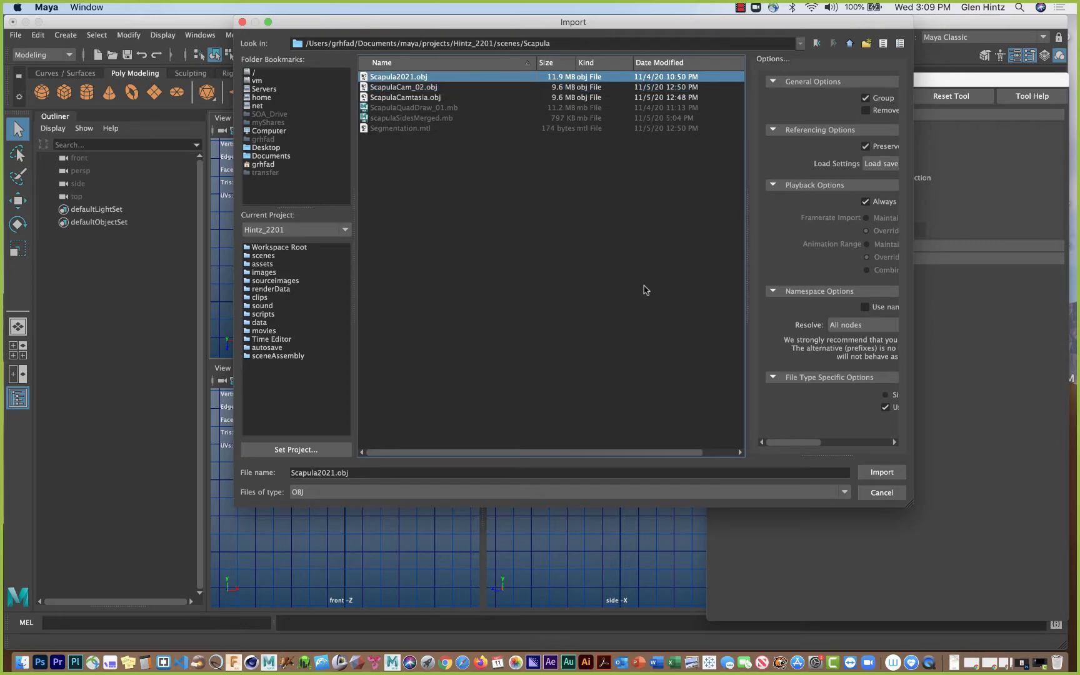
click(878, 472)
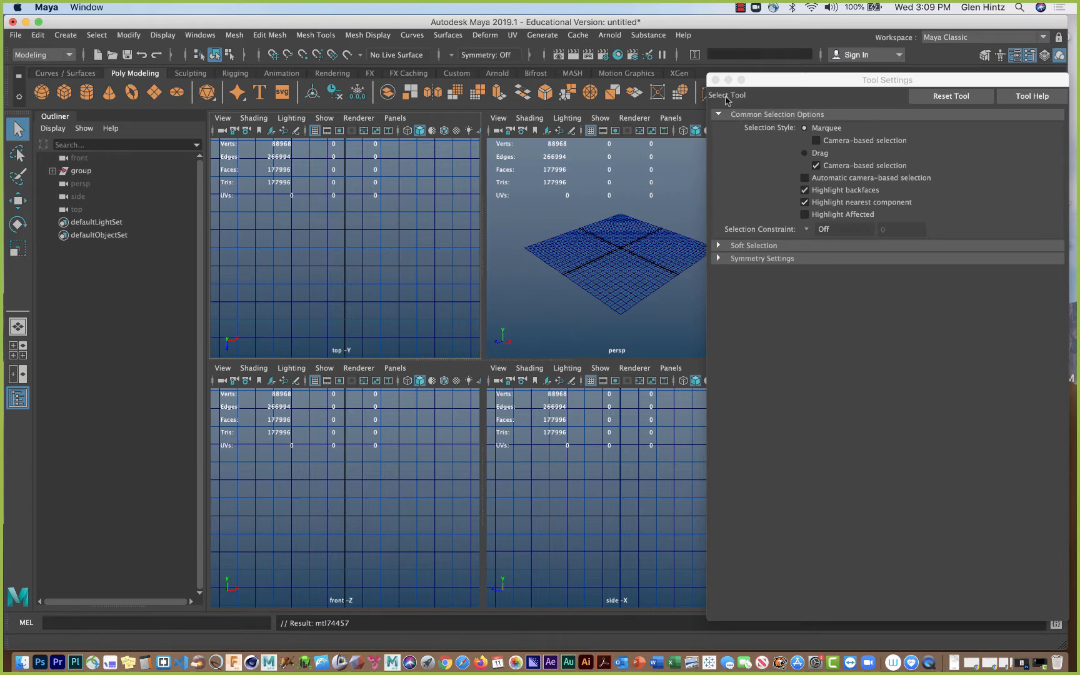
click(715, 80)
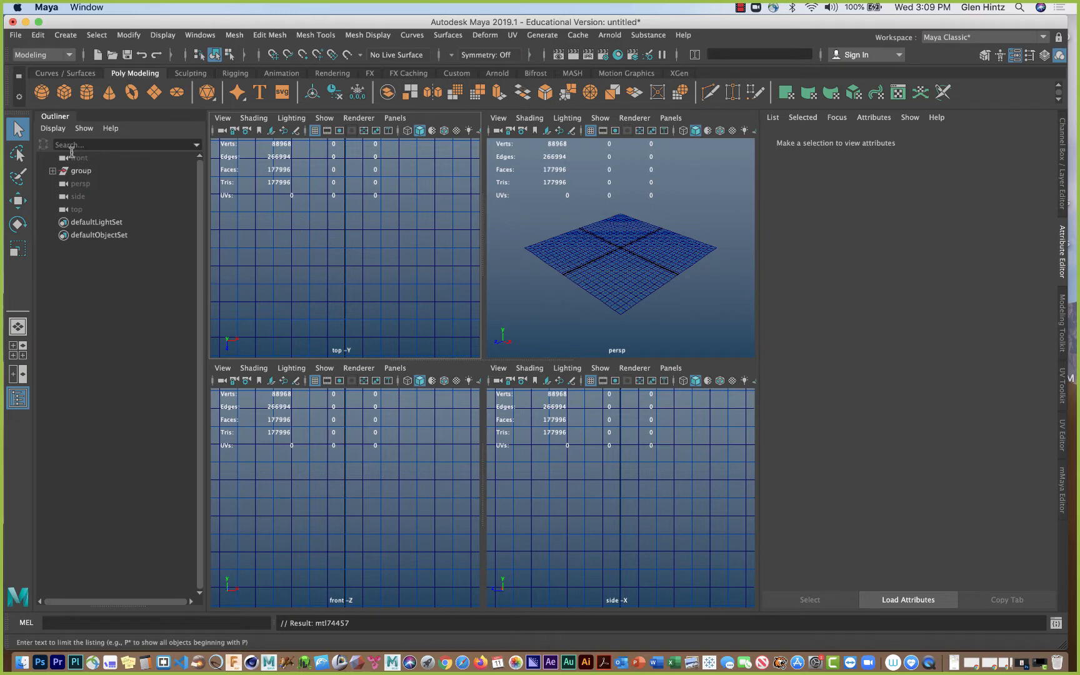
Step: Select the imported group and show its transform channels in the Channel Box
click(83, 170)
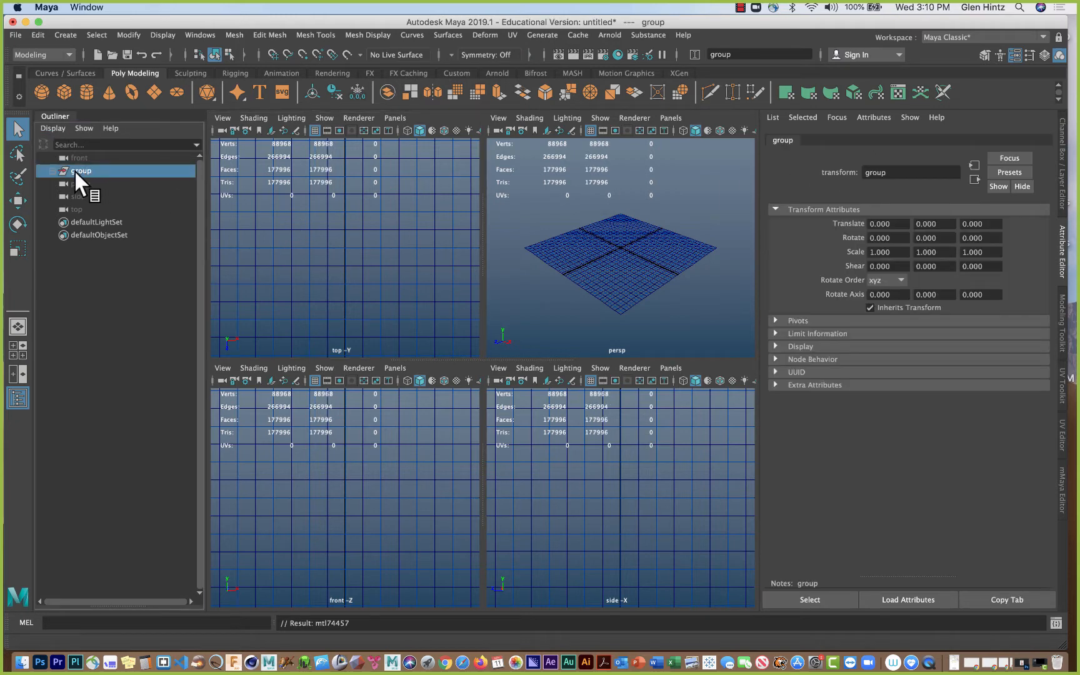
click(420, 115)
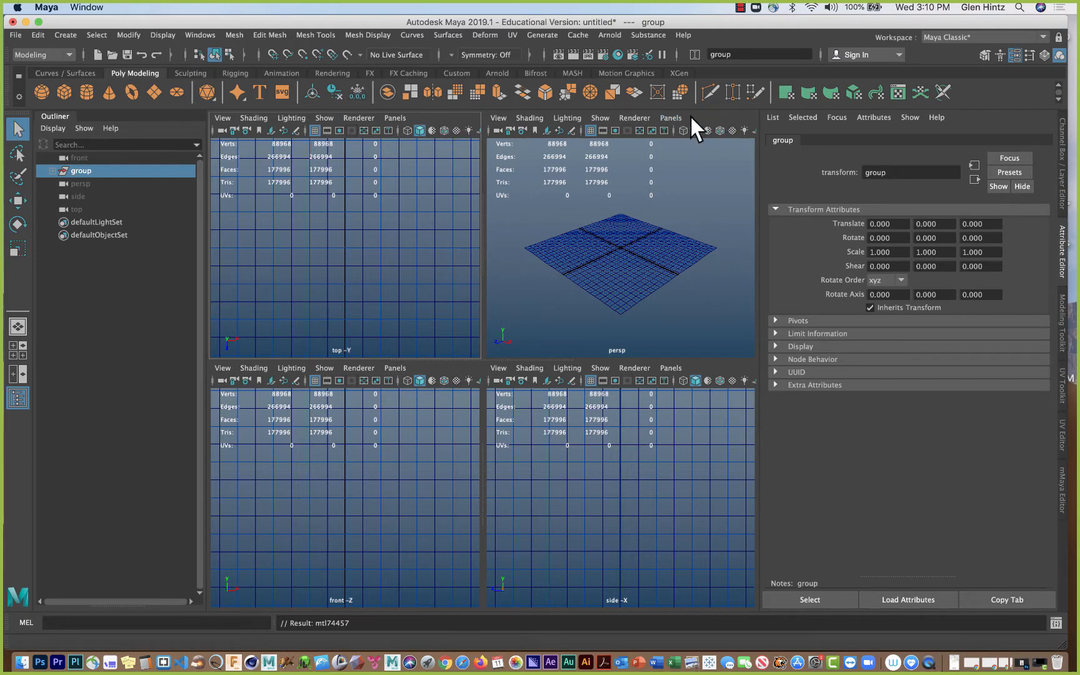
click(706, 116)
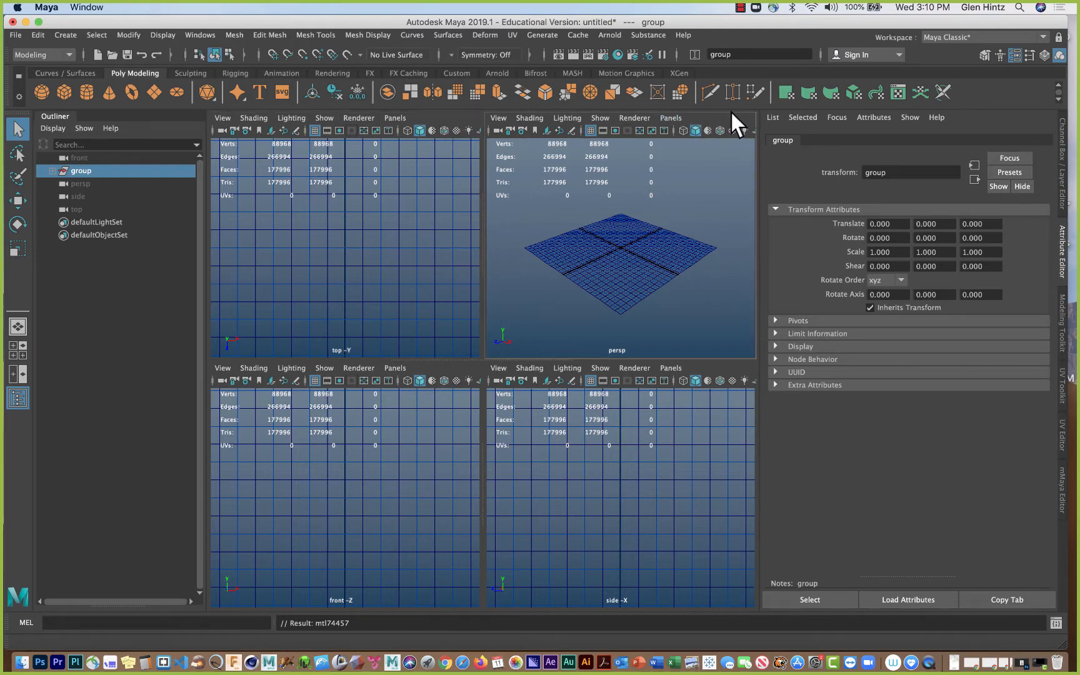
click(707, 363)
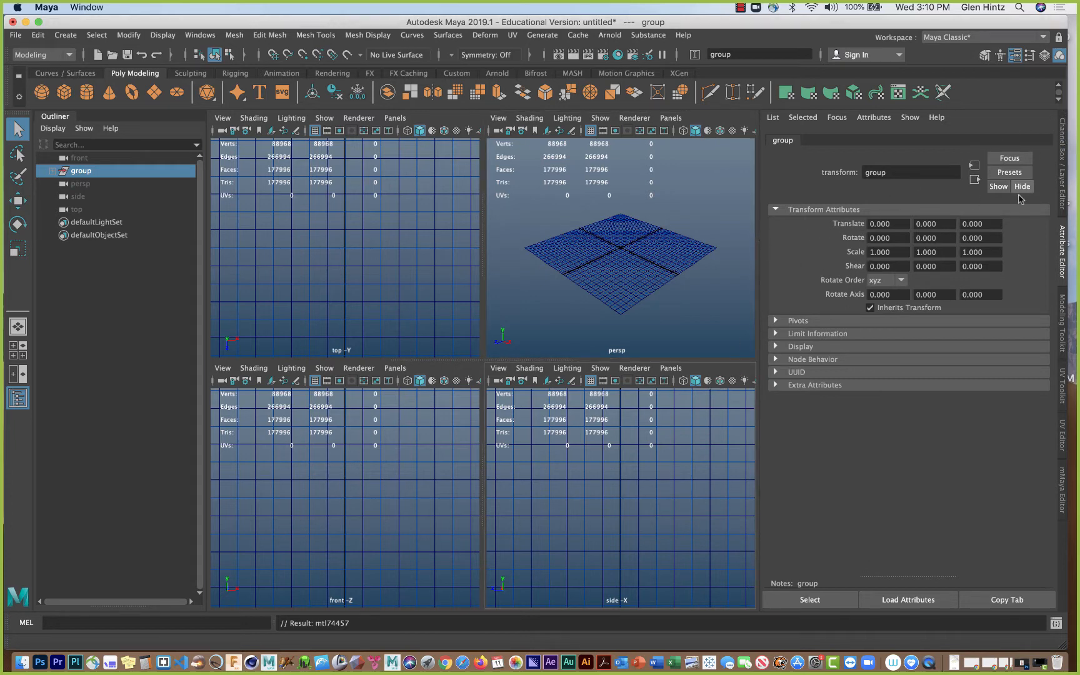
click(1064, 140)
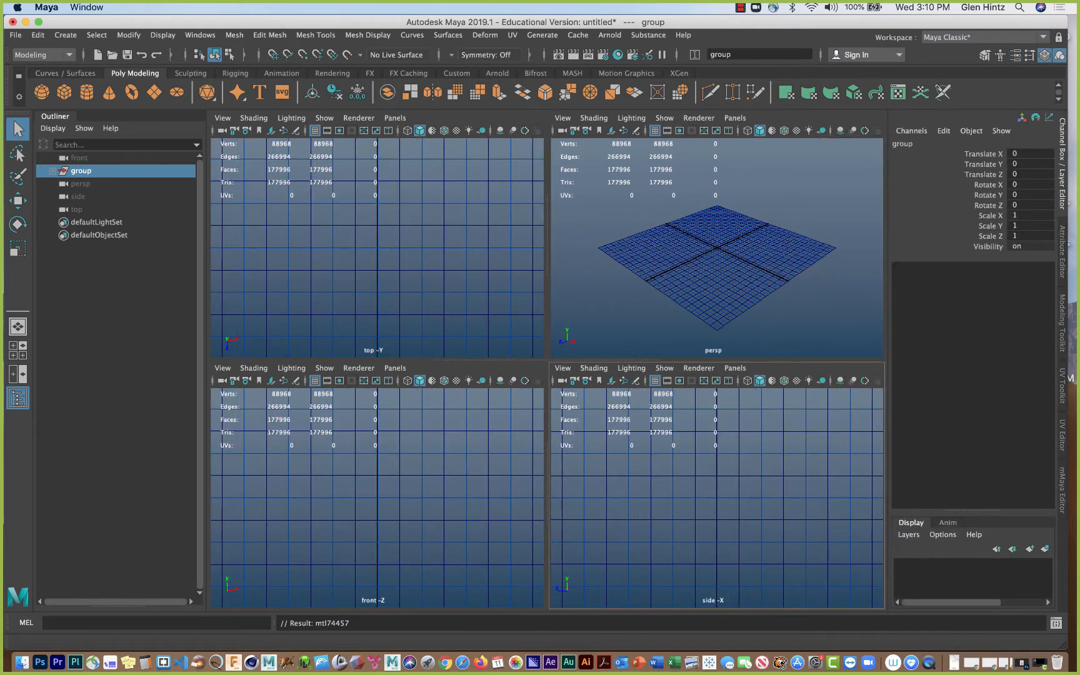
Step: Frame the selected group in the top and perspective views
click(835, 111)
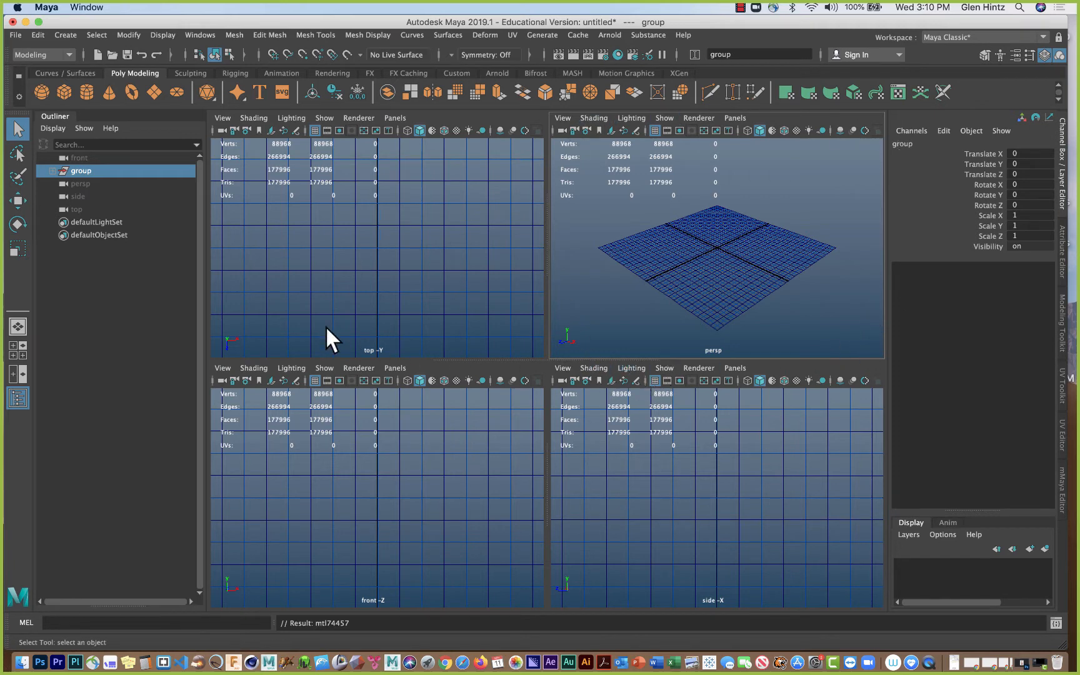
key(f)
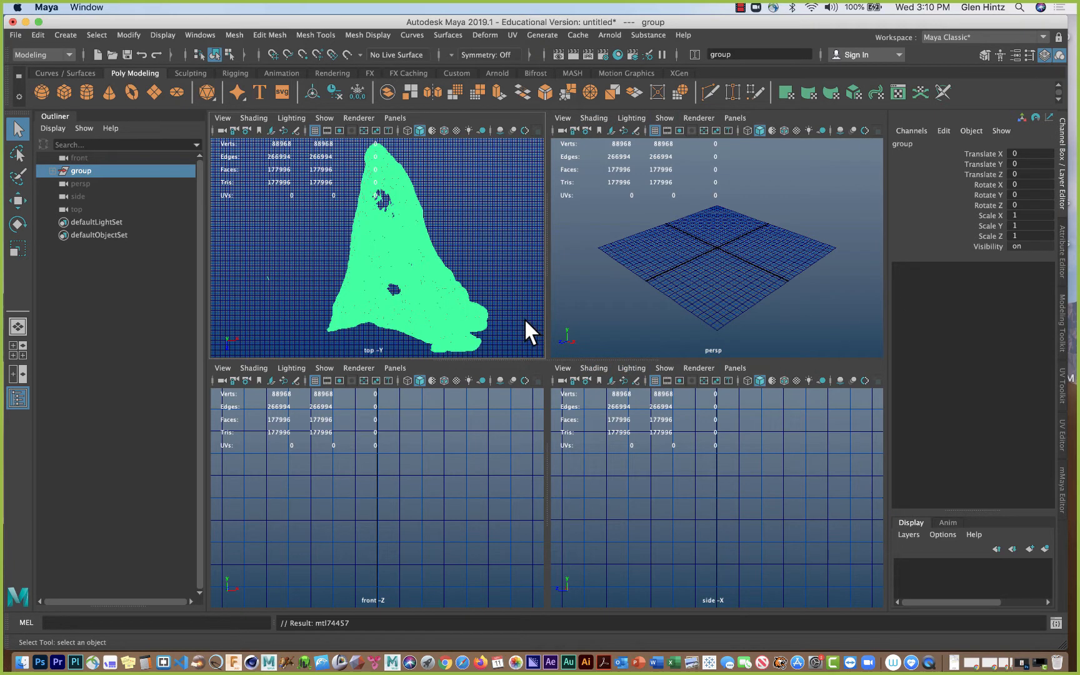
click(825, 115)
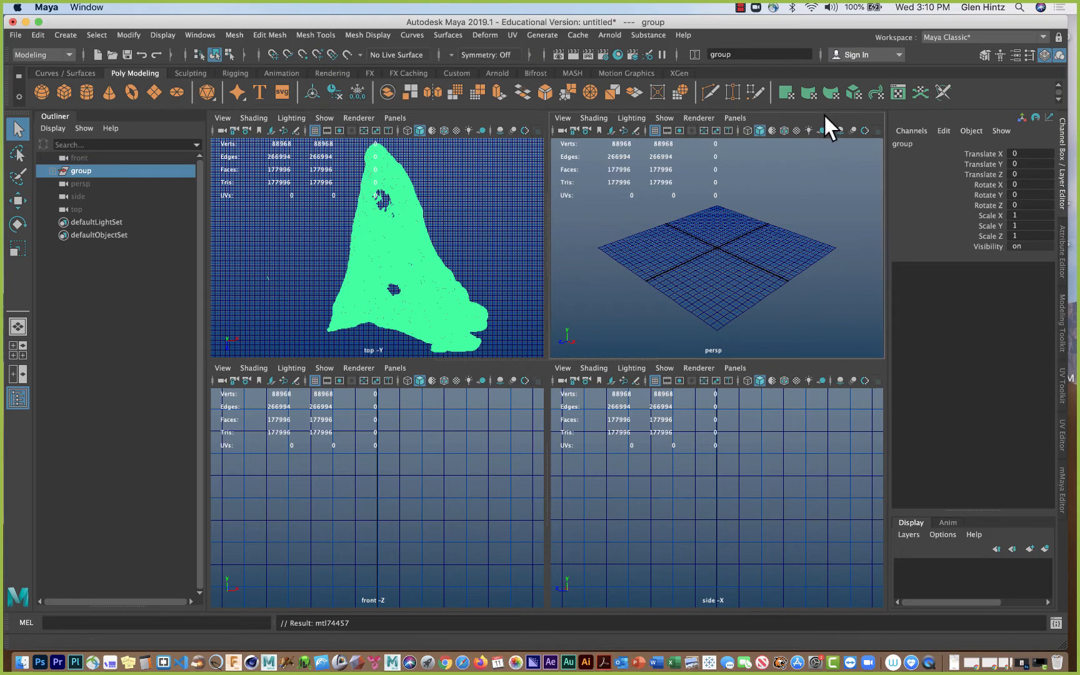
key(f)
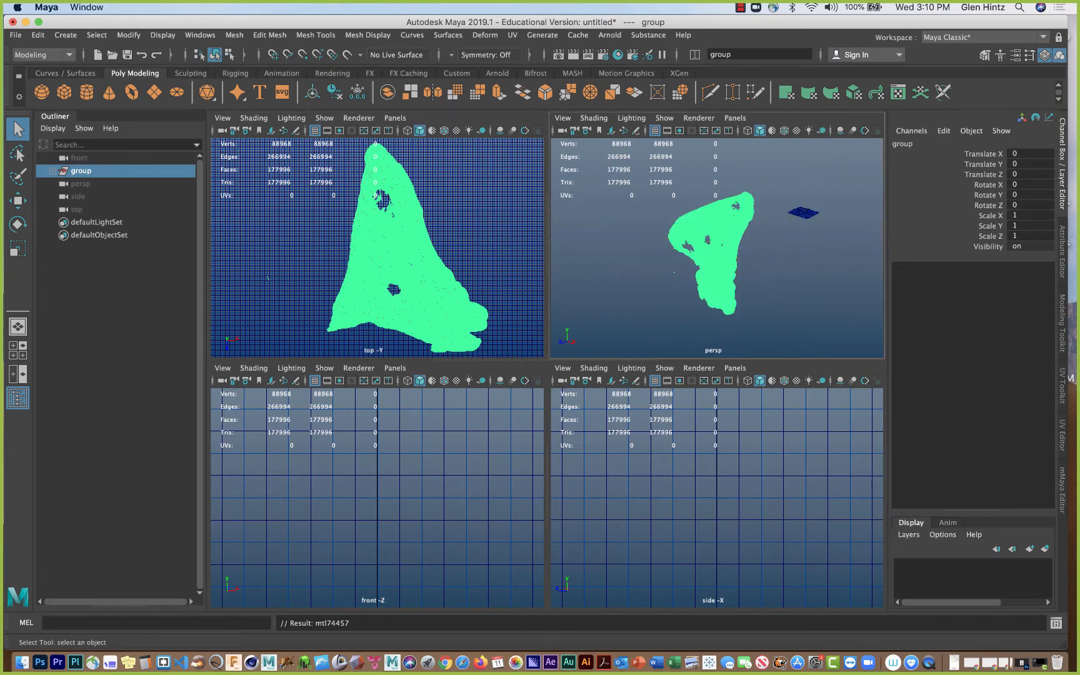
scroll(677, 304, down, 5)
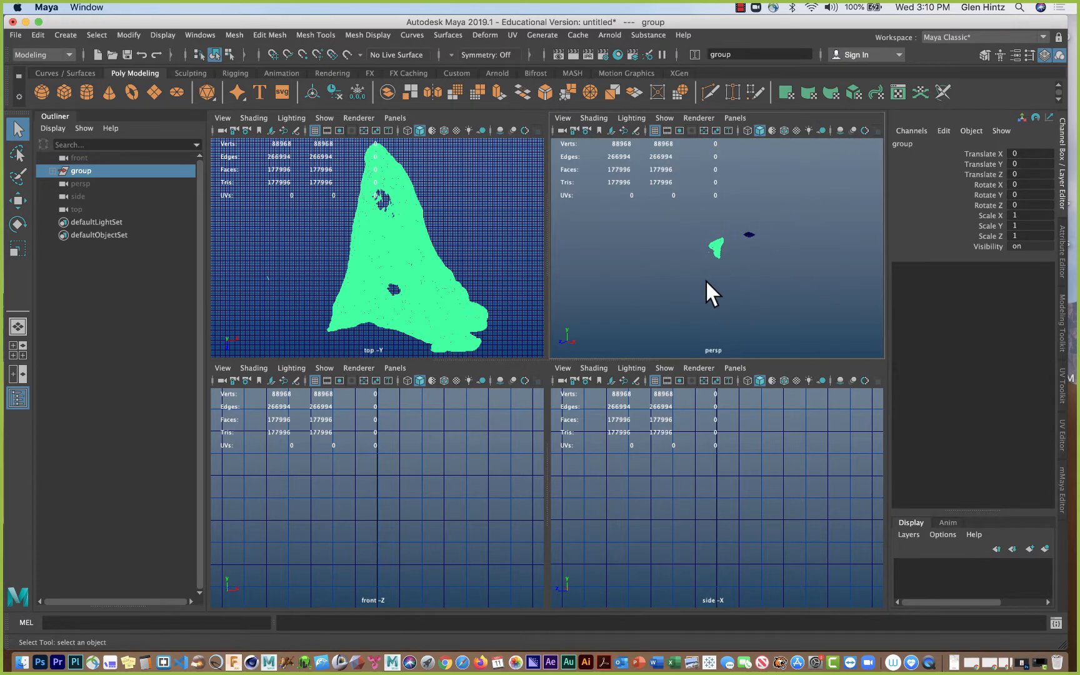
scroll(706, 279, up, 5)
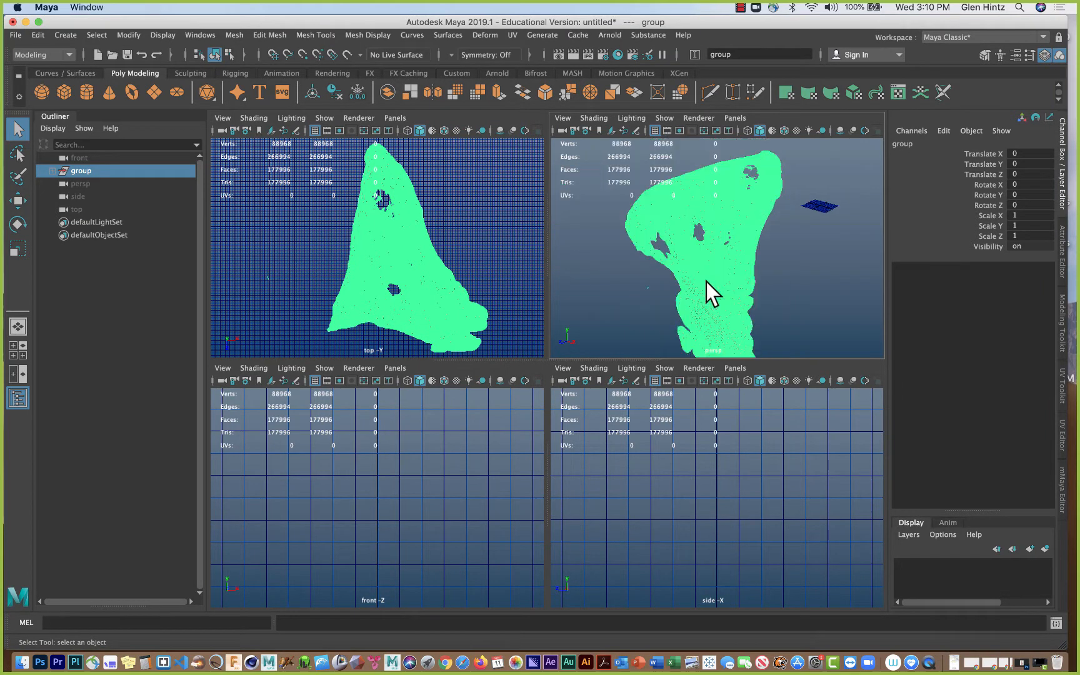
Step: Rename the _grp1 bone mesh inside the imported group to scapula and delete the extra _grp74457 mesh
click(705, 281)
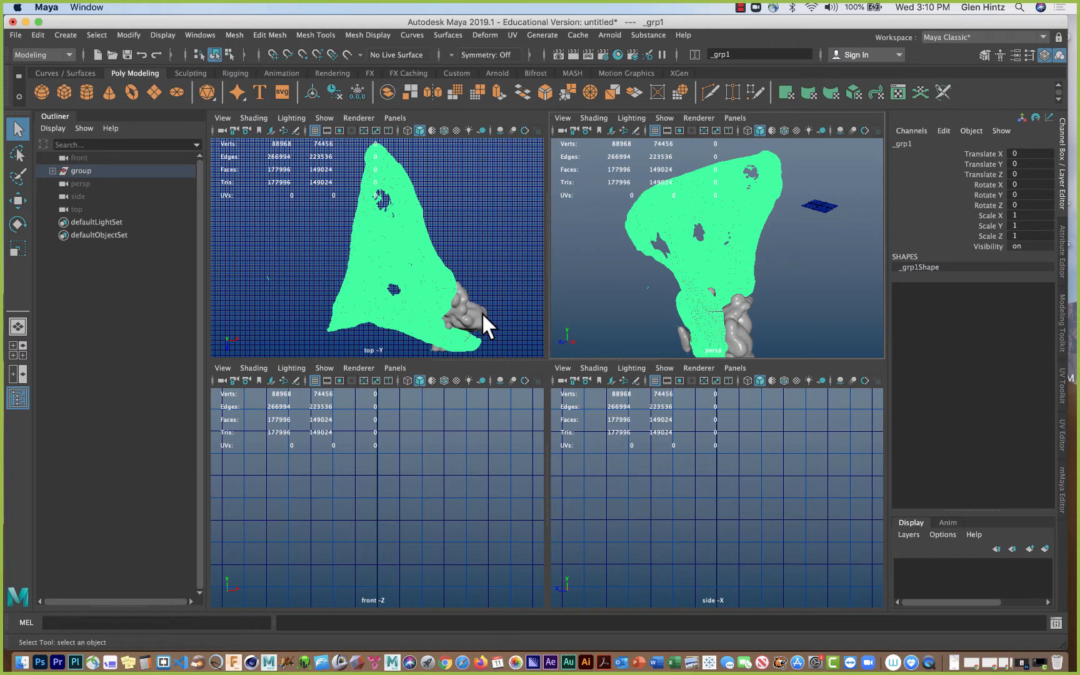
click(53, 171)
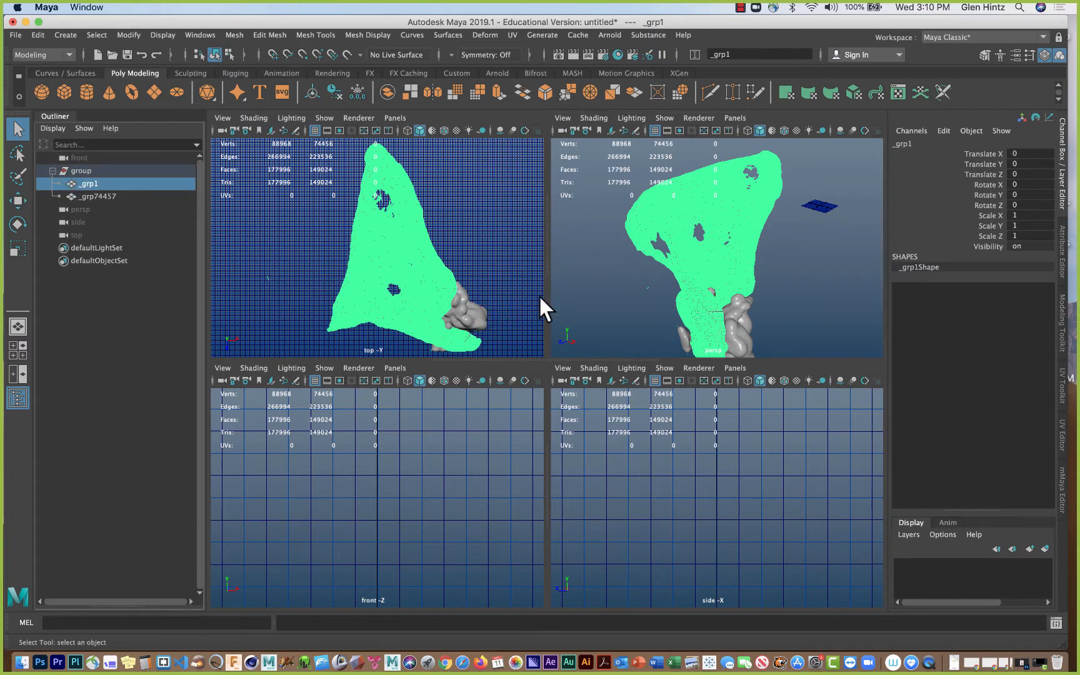
alt+drag(788, 240, 711, 207)
click(103, 195)
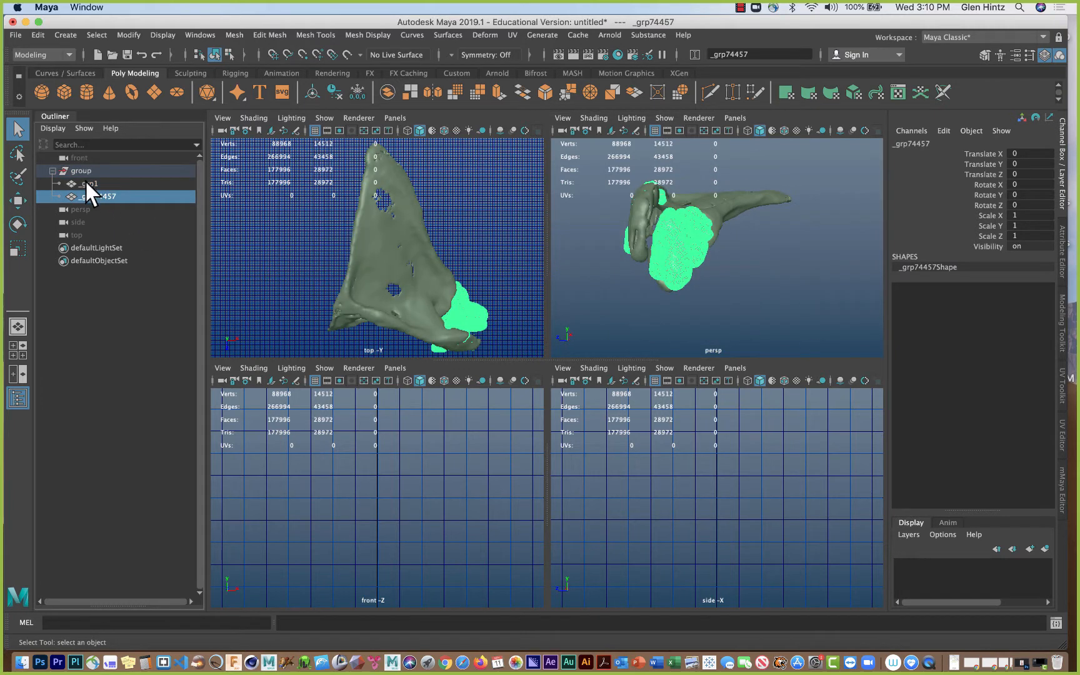
click(88, 183)
double_click(87, 183)
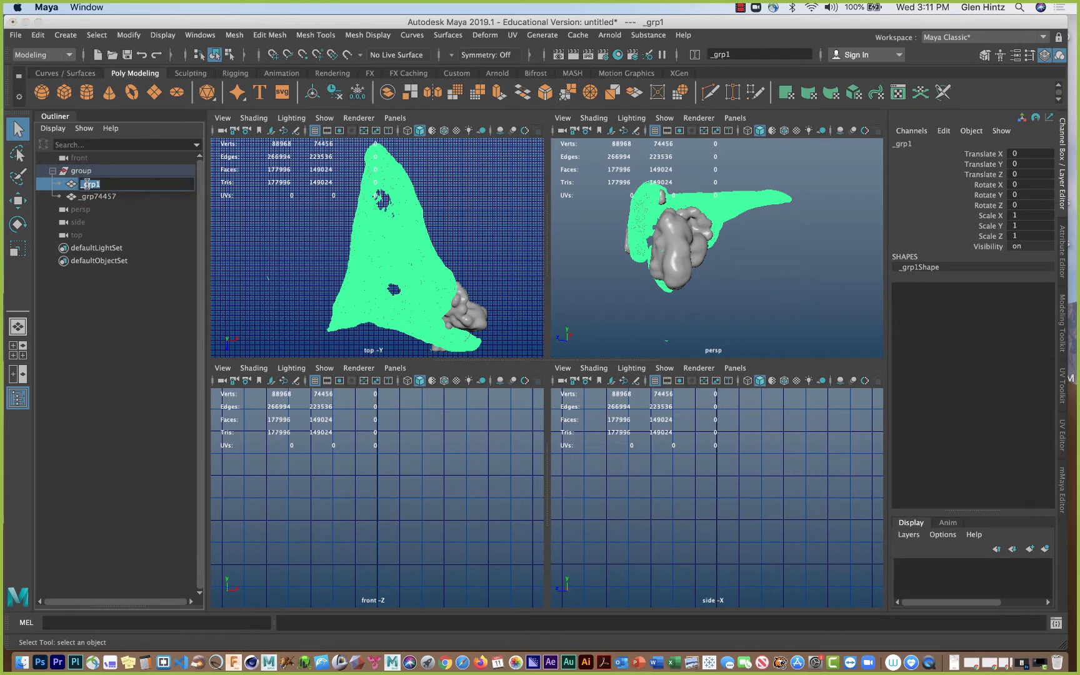
text(scapula)
key(Return)
click(100, 196)
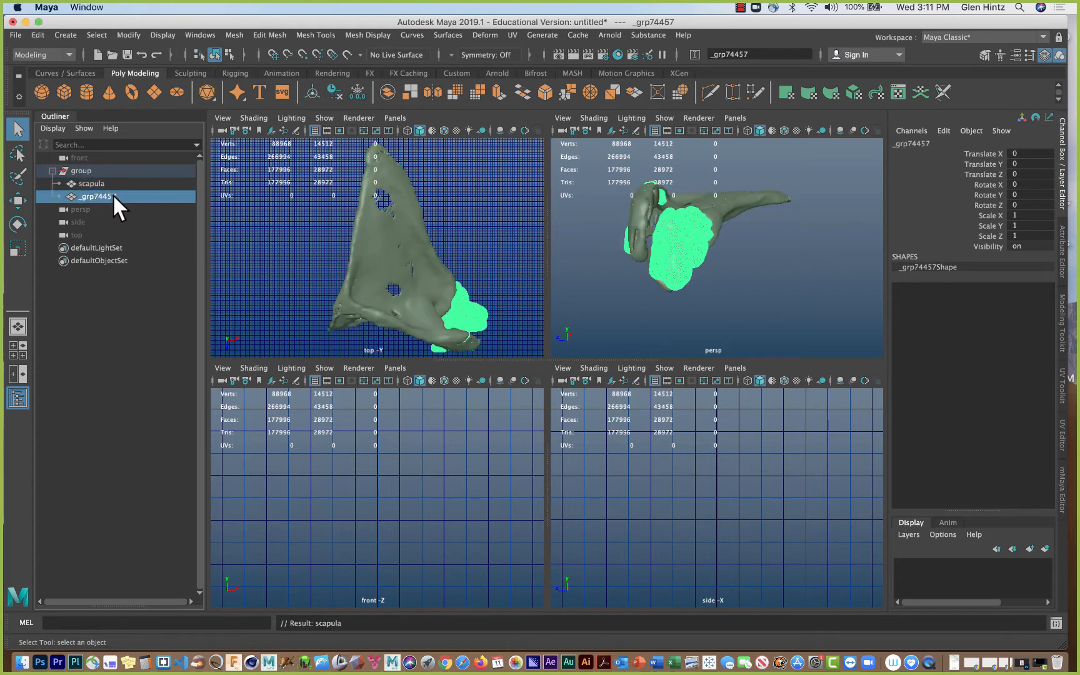
key(Delete)
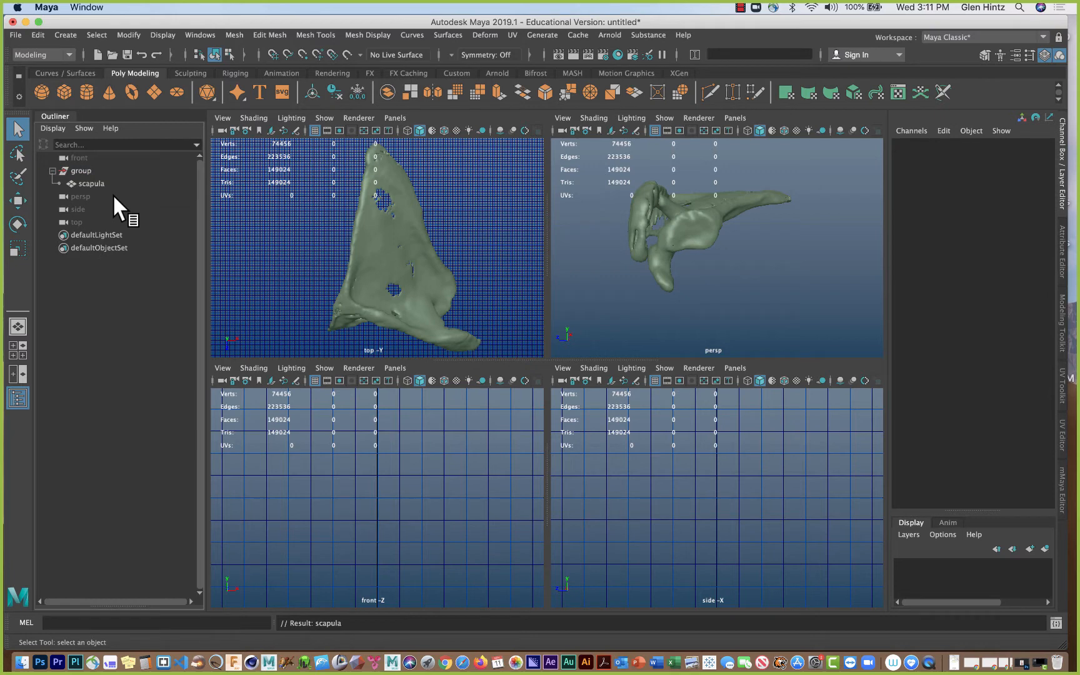
Step: Select the scapula mesh and frame it in the front and side views
click(436, 282)
click(473, 367)
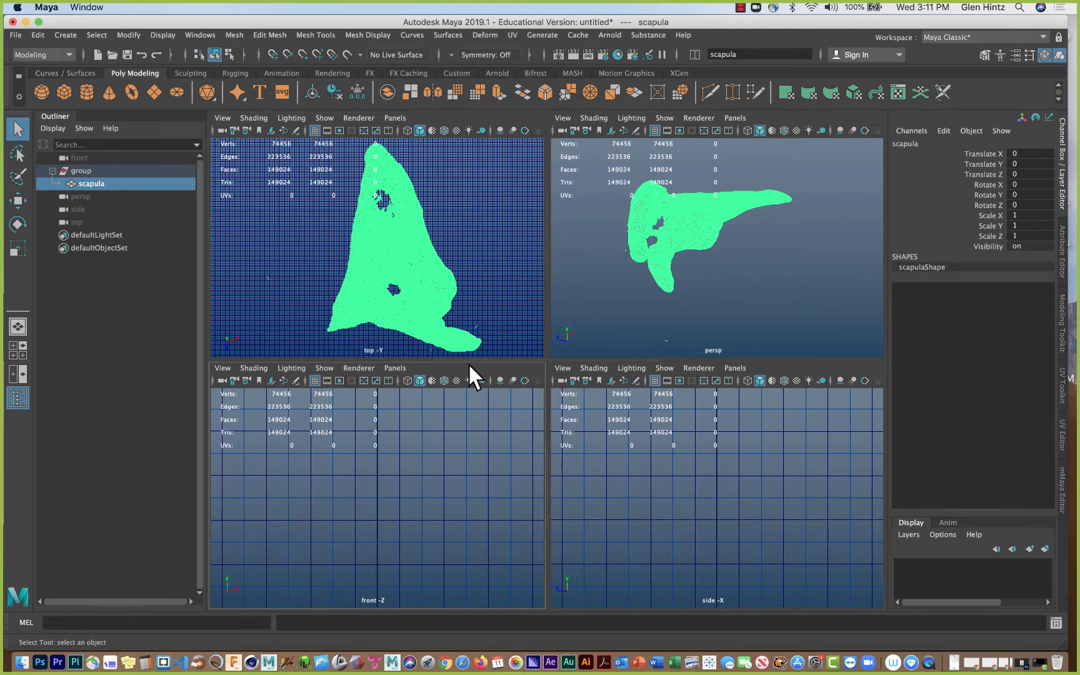
key(f)
click(788, 367)
key(f)
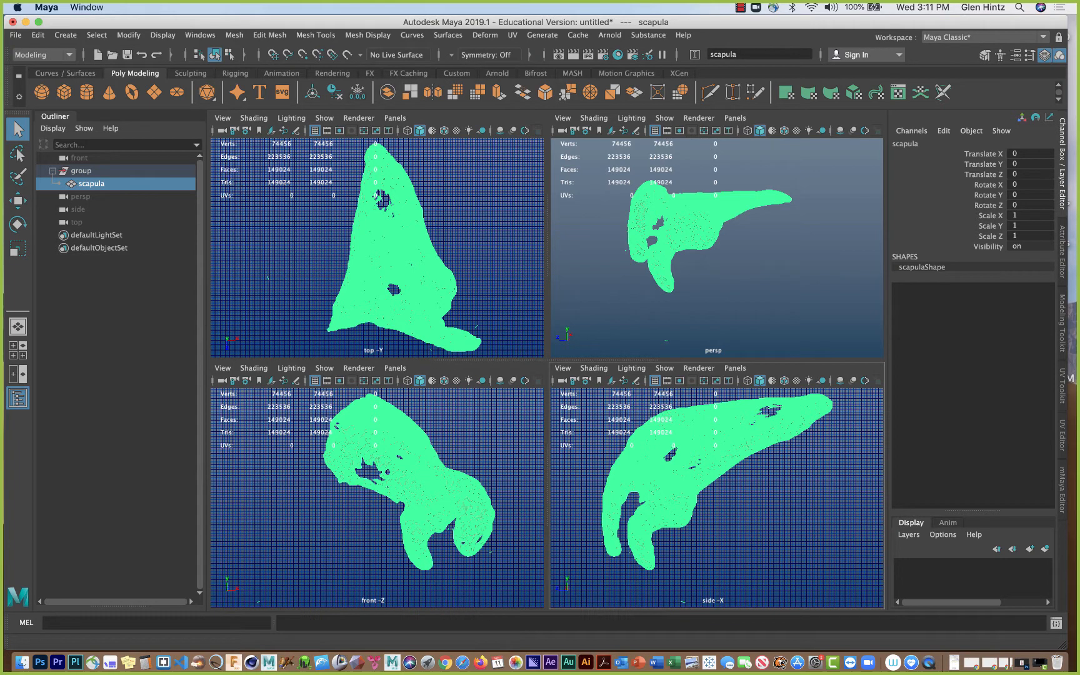
Step: Set the viewport grid to draw grid lines every 20 units and apply it
click(162, 35)
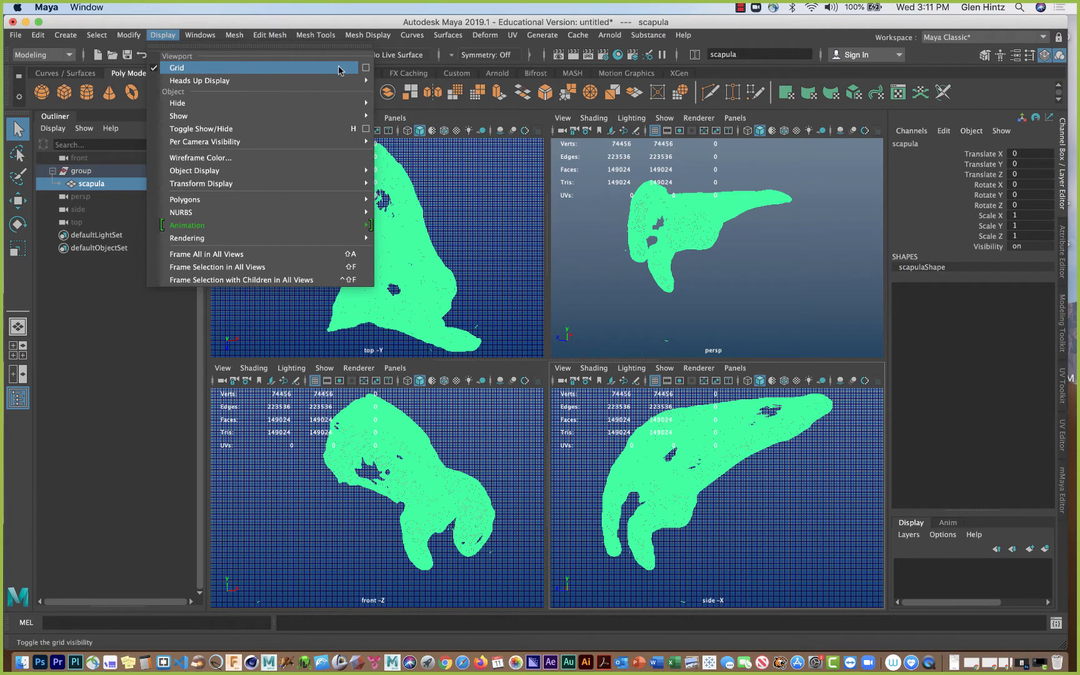
click(365, 68)
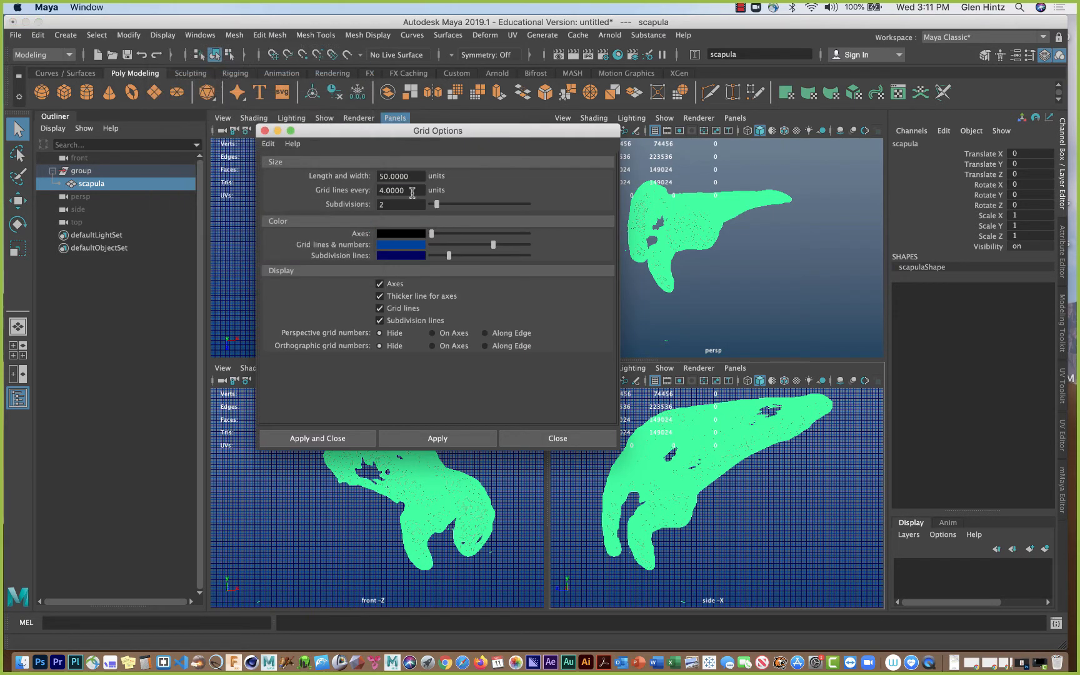
drag(413, 191, 355, 195)
text(20)
click(462, 437)
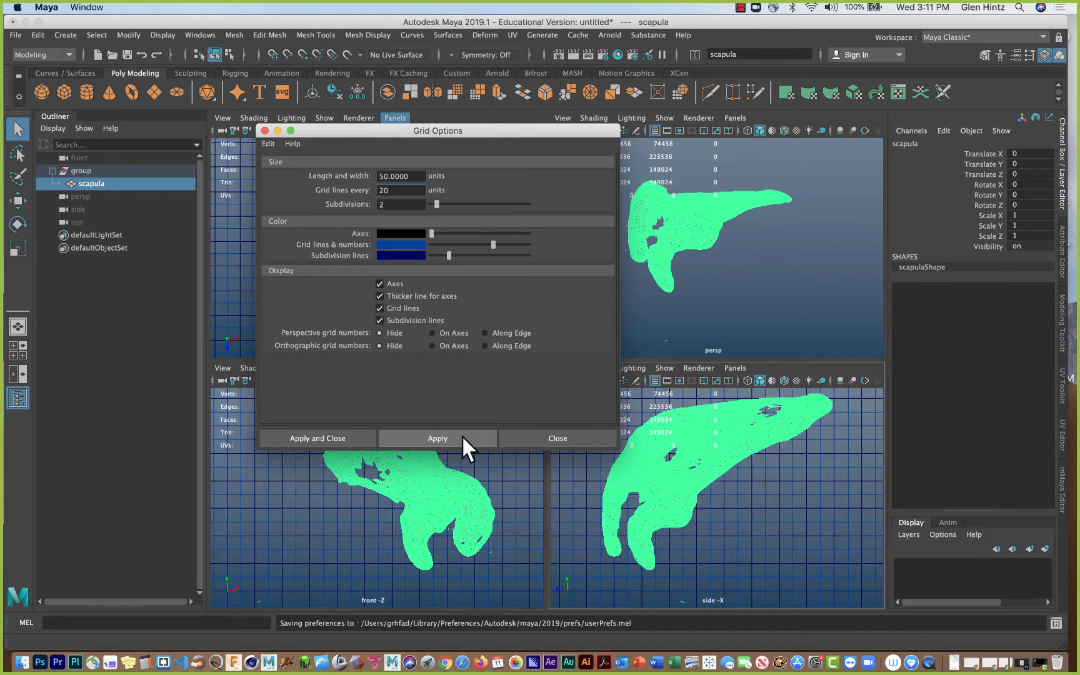
click(264, 130)
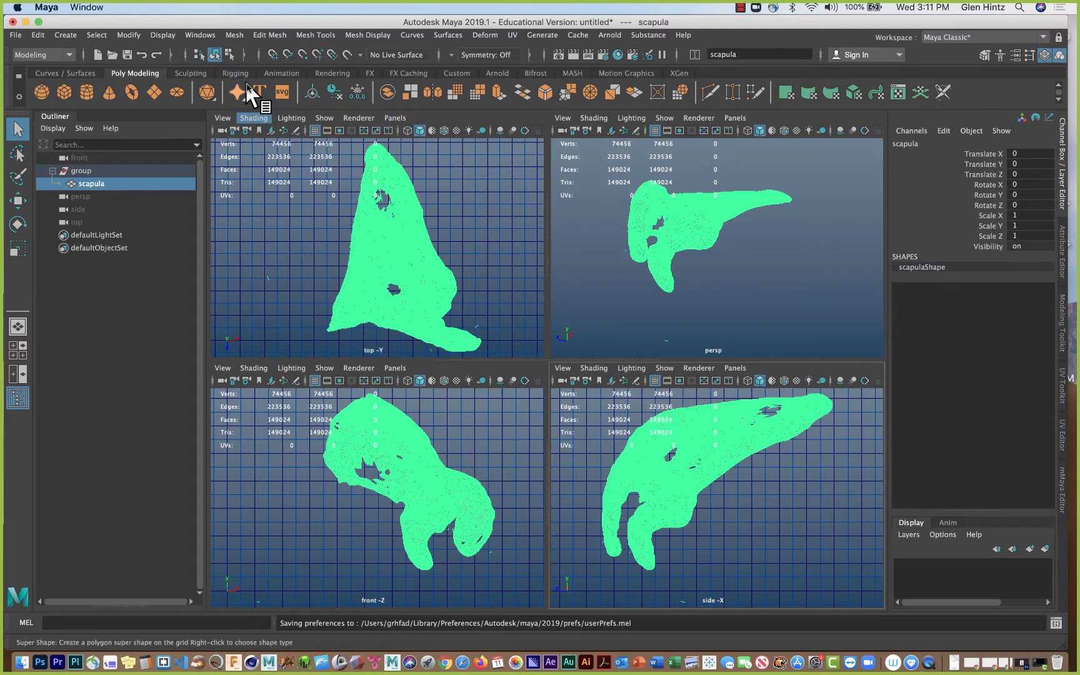
Step: Check the linear working units in the application preferences and close them
click(186, 36)
mouse_move(207, 80)
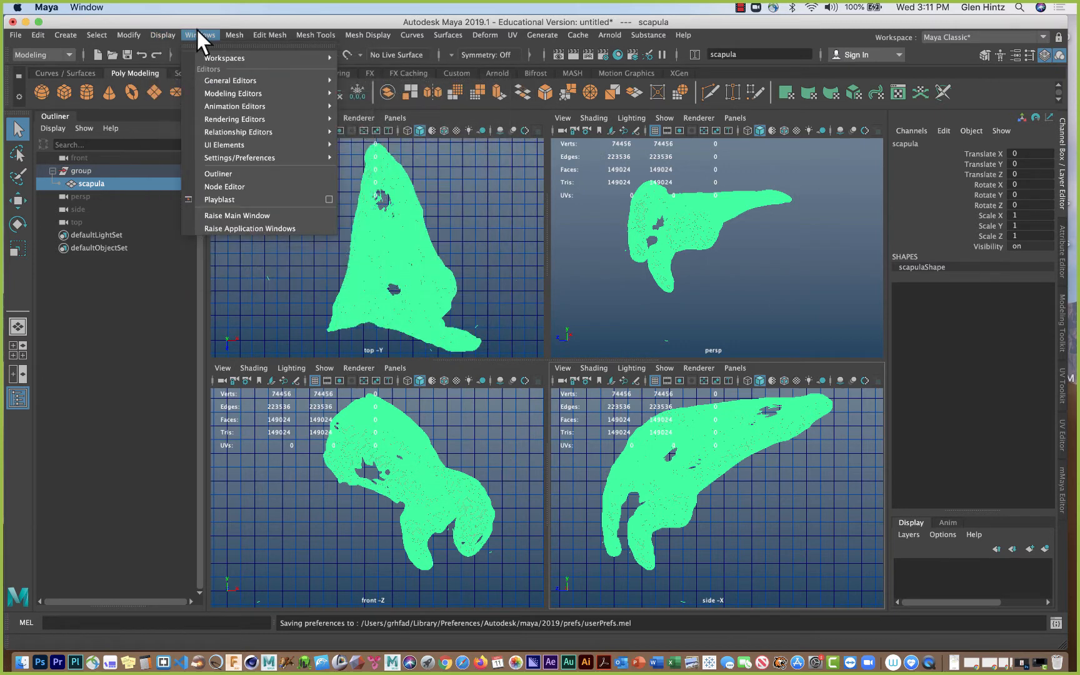
mouse_move(241, 157)
click(432, 170)
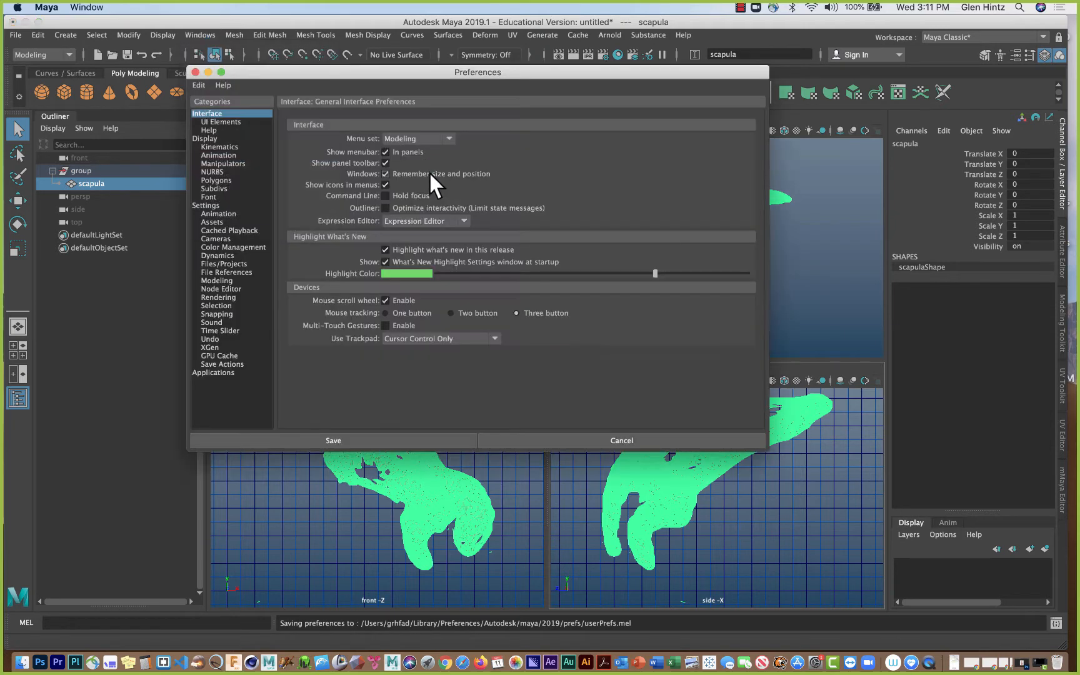
click(205, 205)
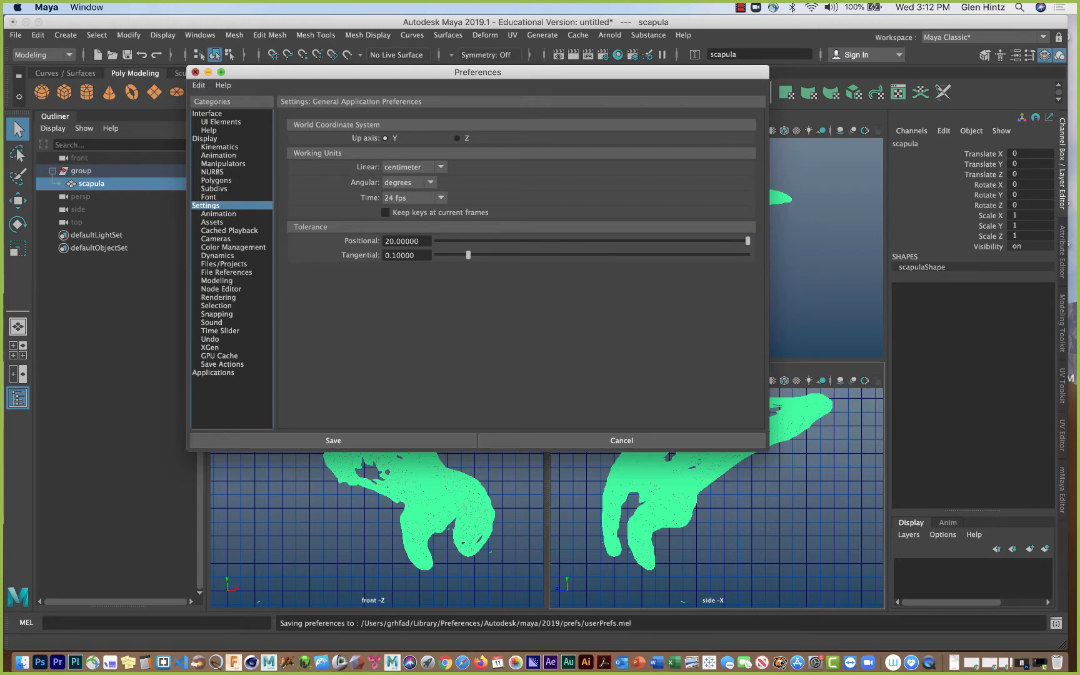
click(195, 72)
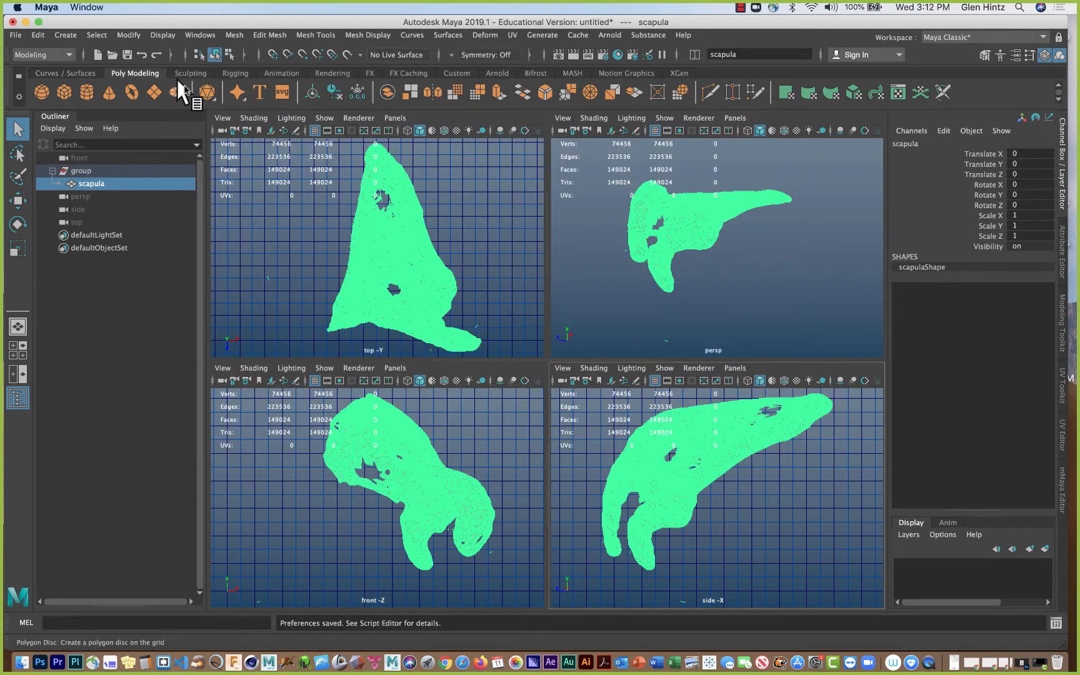
Step: Review the viewport grid's size and subdivision settings and close them without changes
click(120, 34)
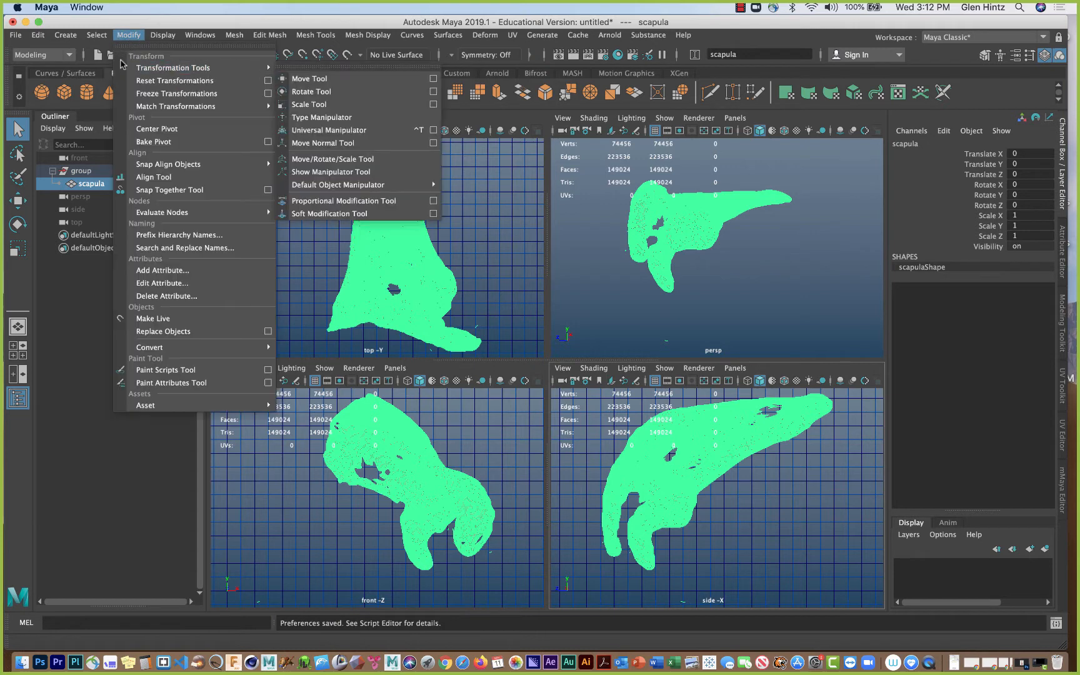
mouse_move(160, 34)
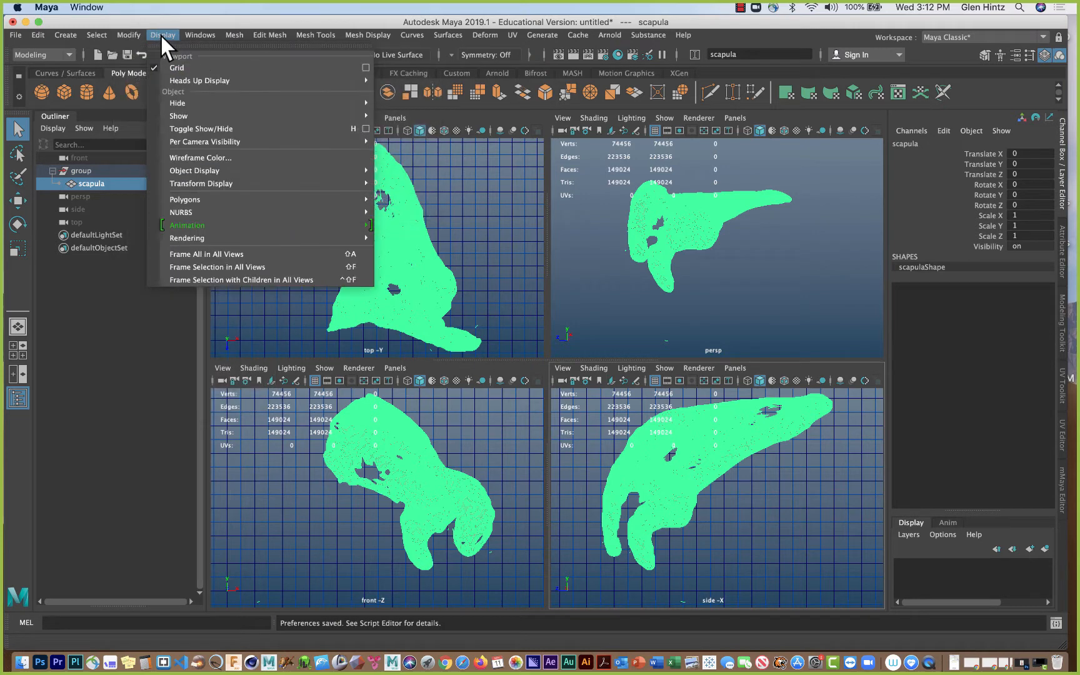
click(365, 68)
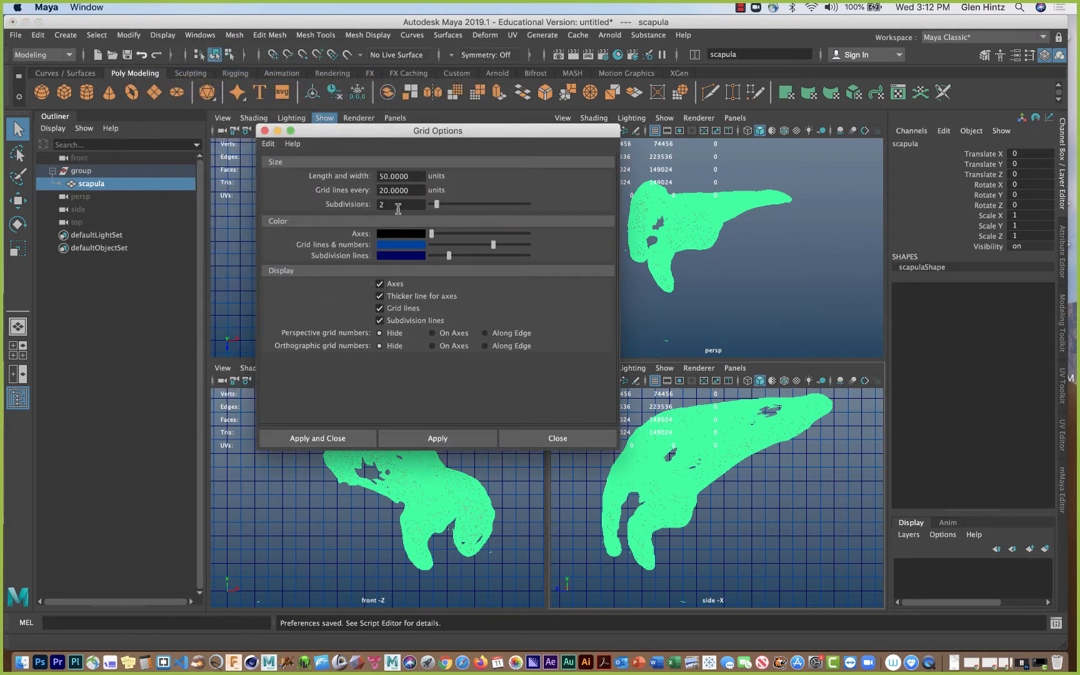
click(262, 129)
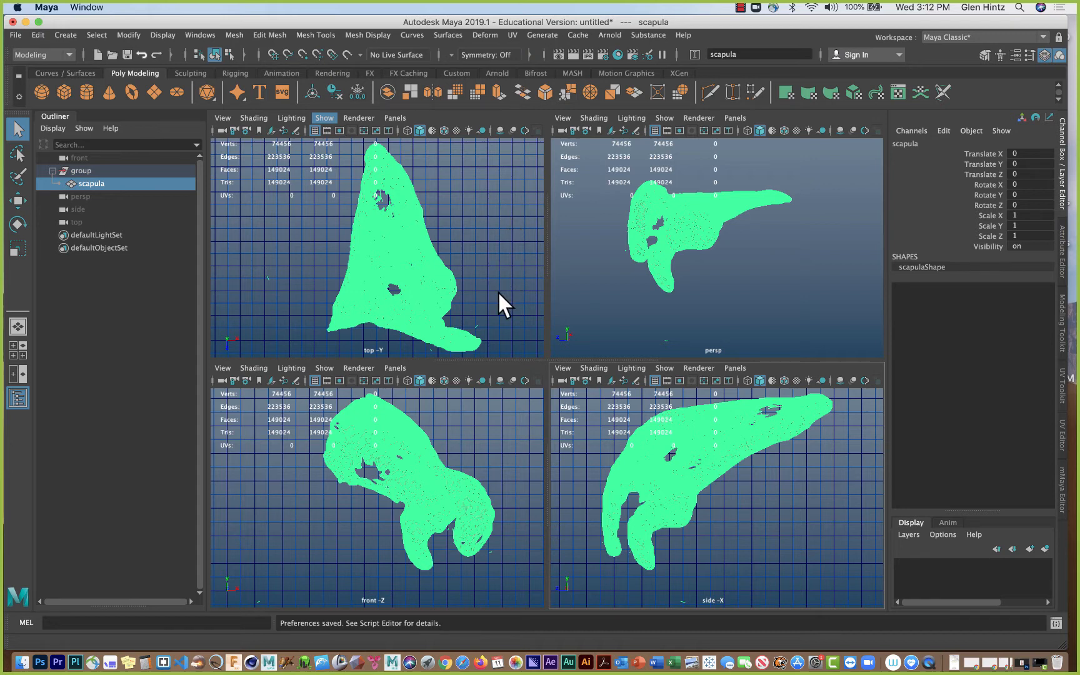
Step: Apply the Reduce operation to the selected scapula mesh
alt+drag(467, 299, 461, 271)
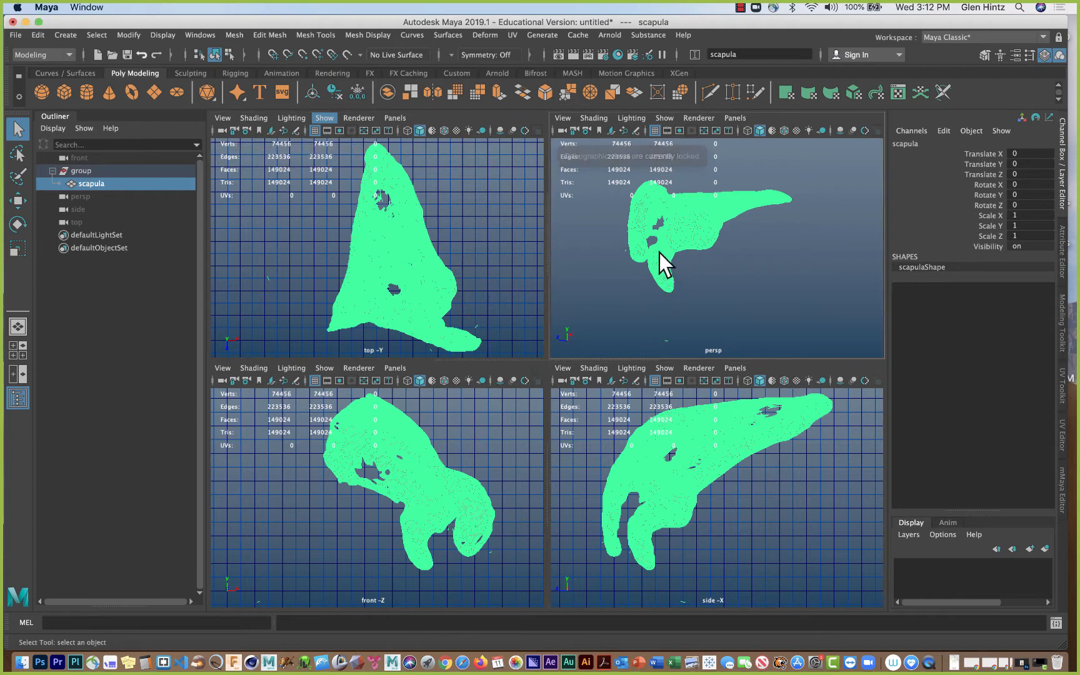
alt+drag(641, 275, 761, 244)
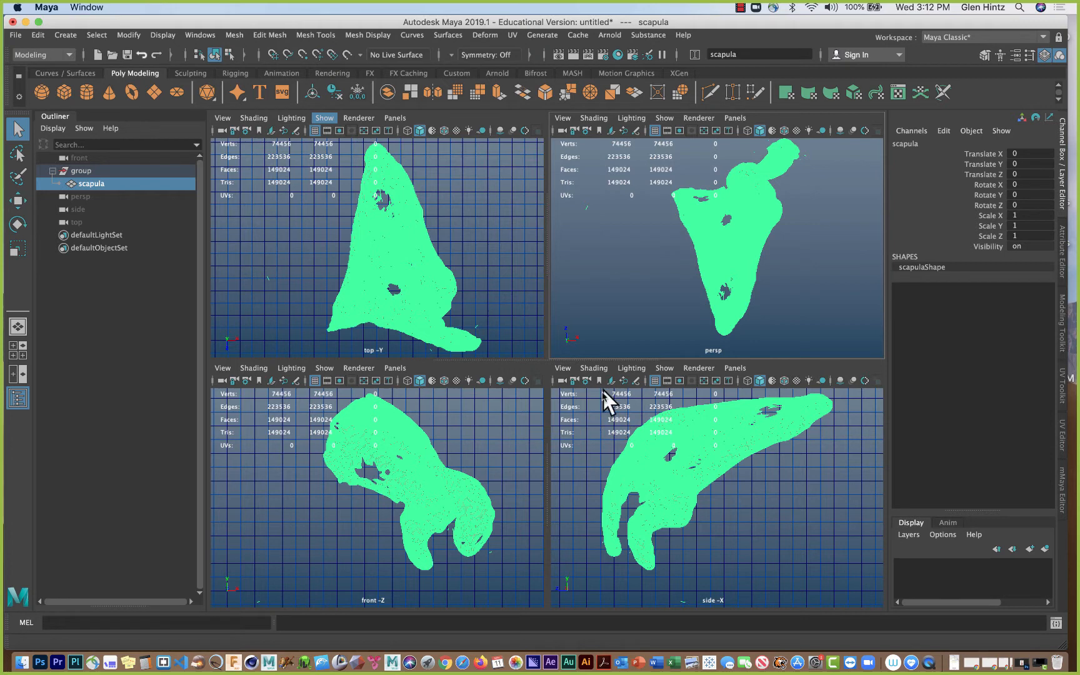
click(431, 286)
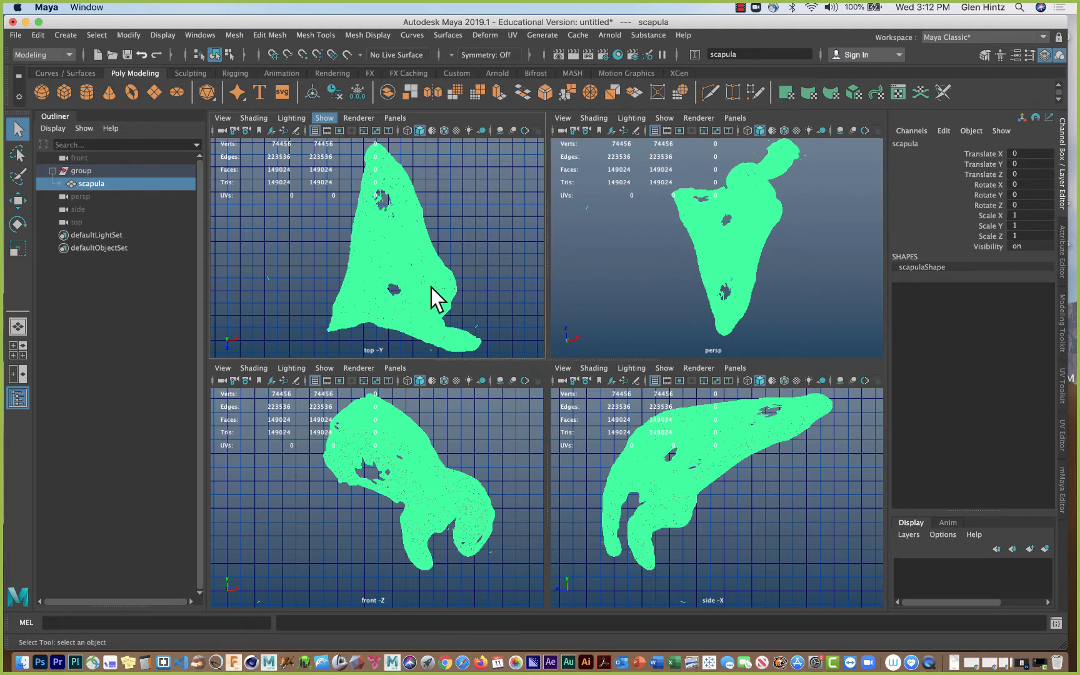
key(e)
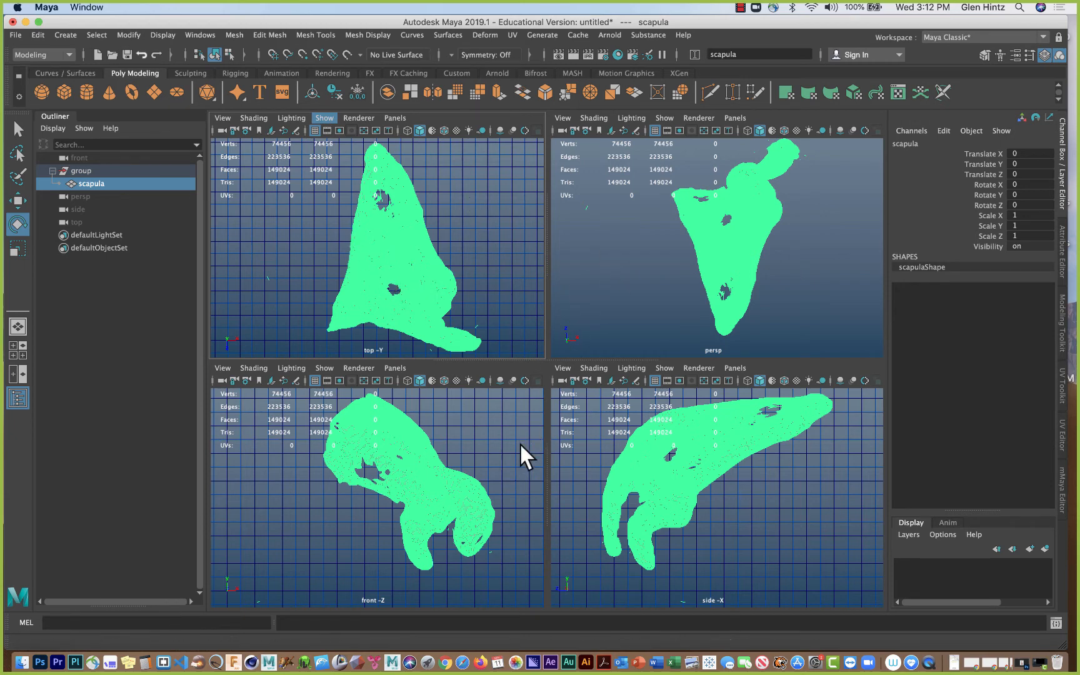
click(234, 34)
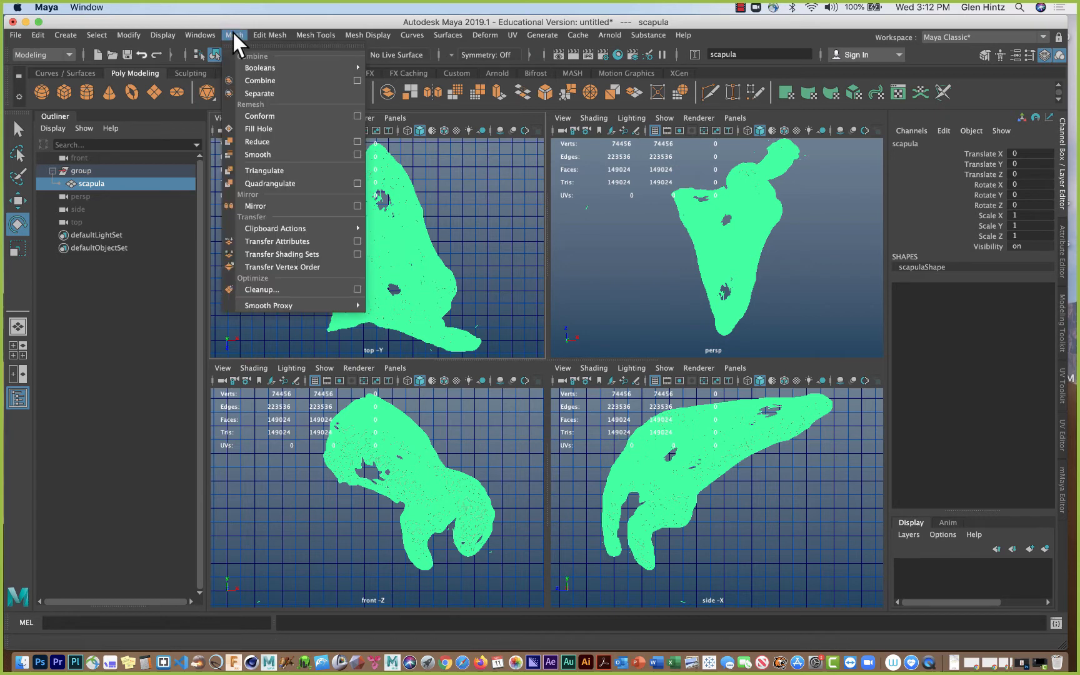
click(251, 145)
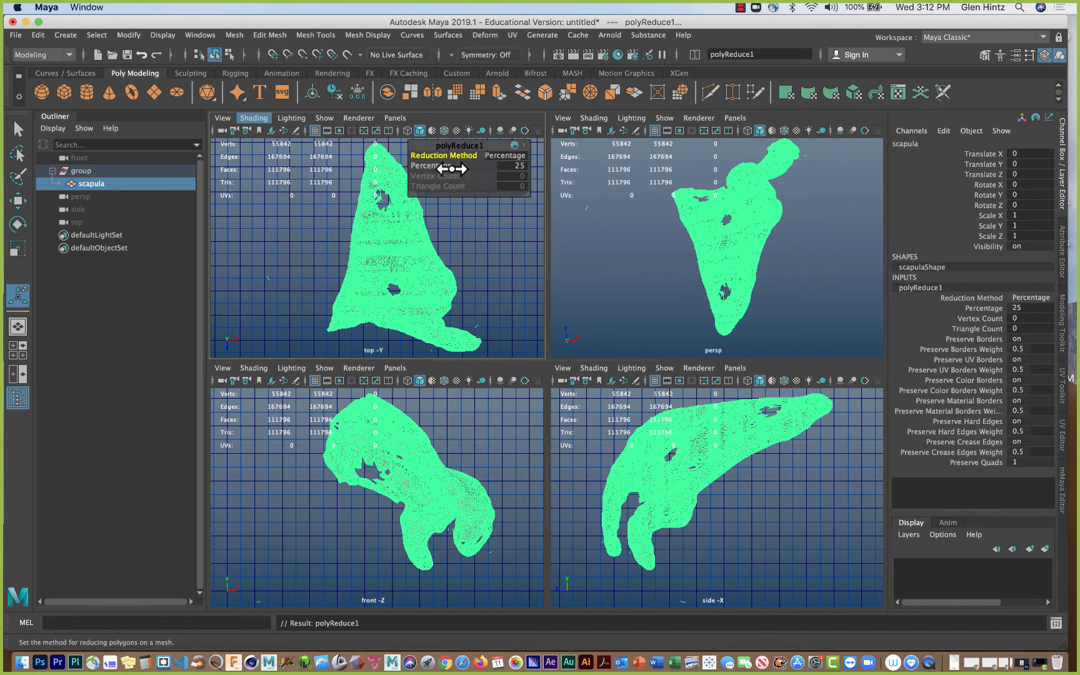
Step: Set the scapula mesh's reduction percentage to 50
mouse_move(437, 166)
mouse_down()
mouse_move(471, 166)
mouse_move(448, 166)
mouse_move(457, 167)
mouse_up()
drag(451, 165, 516, 171)
click(516, 167)
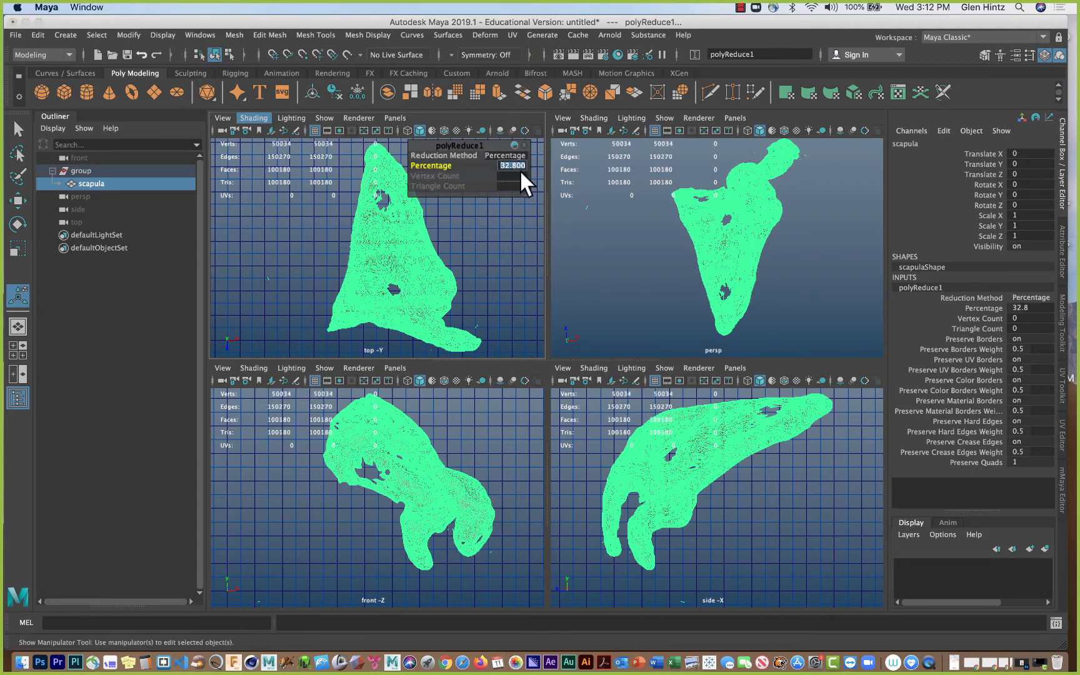
text(50)
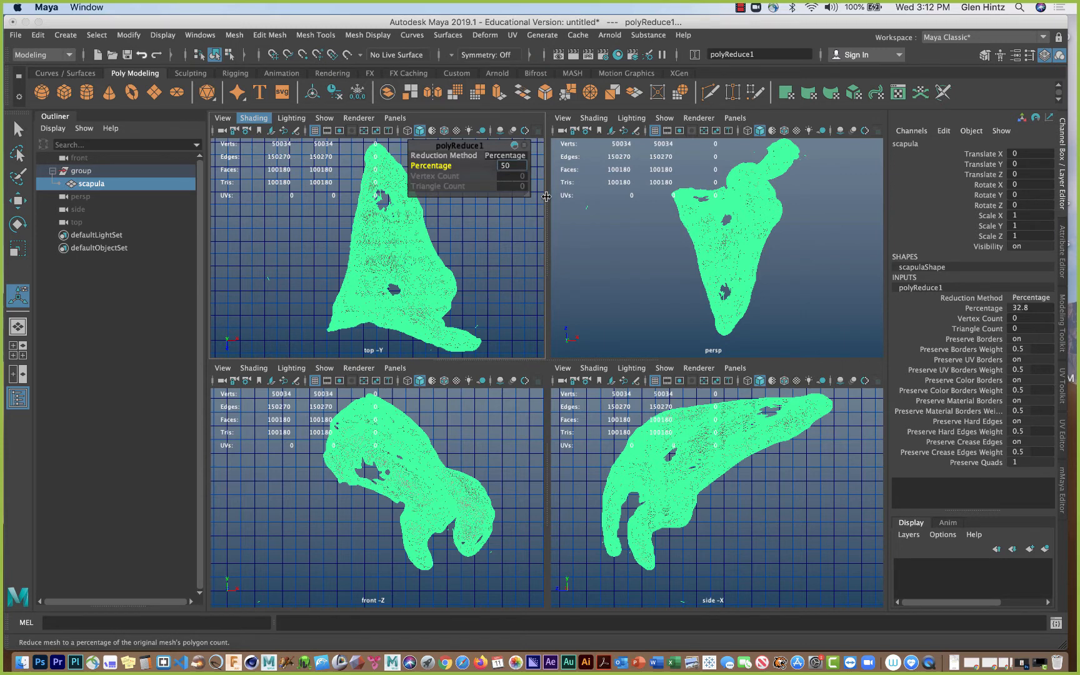
key(Return)
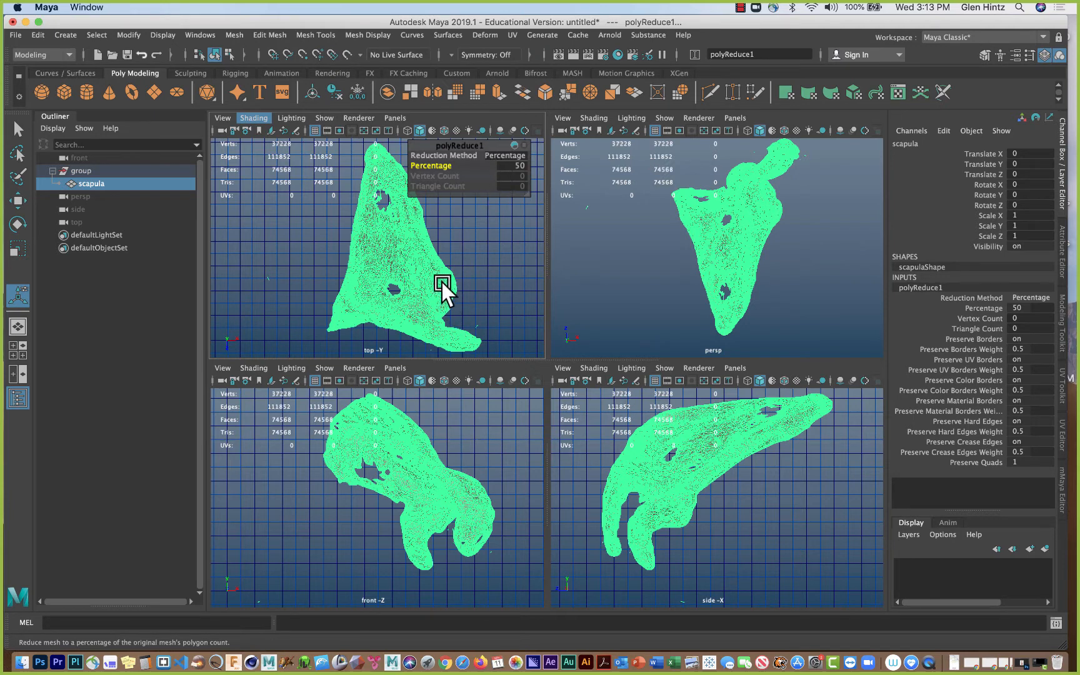
Step: Set the scapula mesh's reduction percentage to 75, and deselect and reselect the mesh to compare its shaded and wireframe display
click(515, 165)
key(Return)
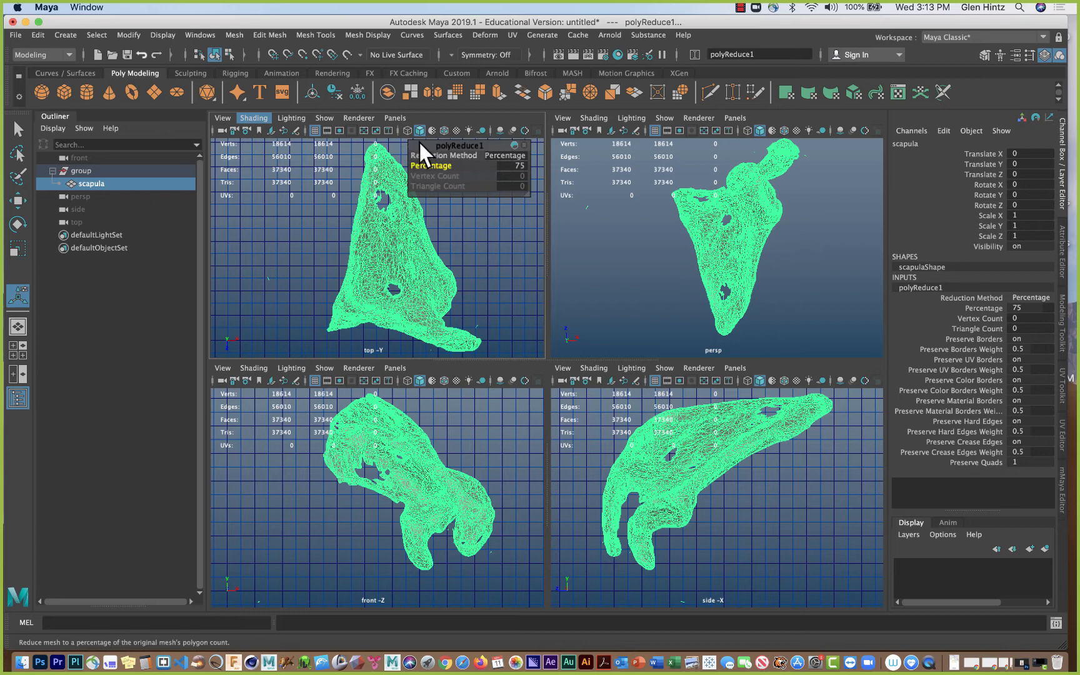
drag(419, 140, 425, 139)
click(506, 267)
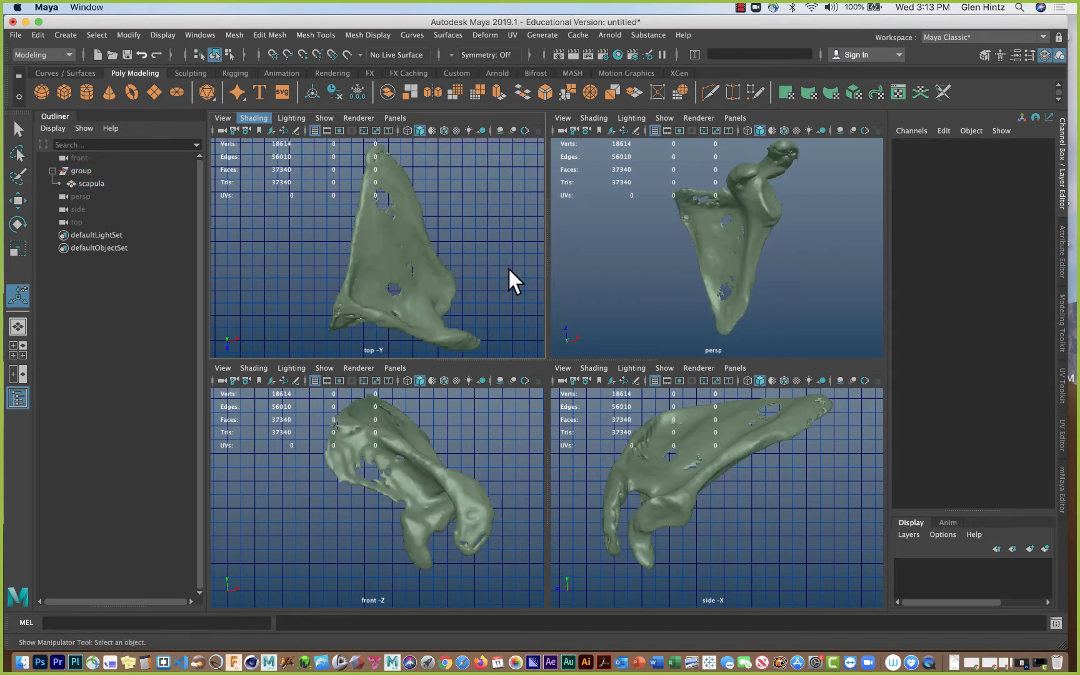
click(412, 253)
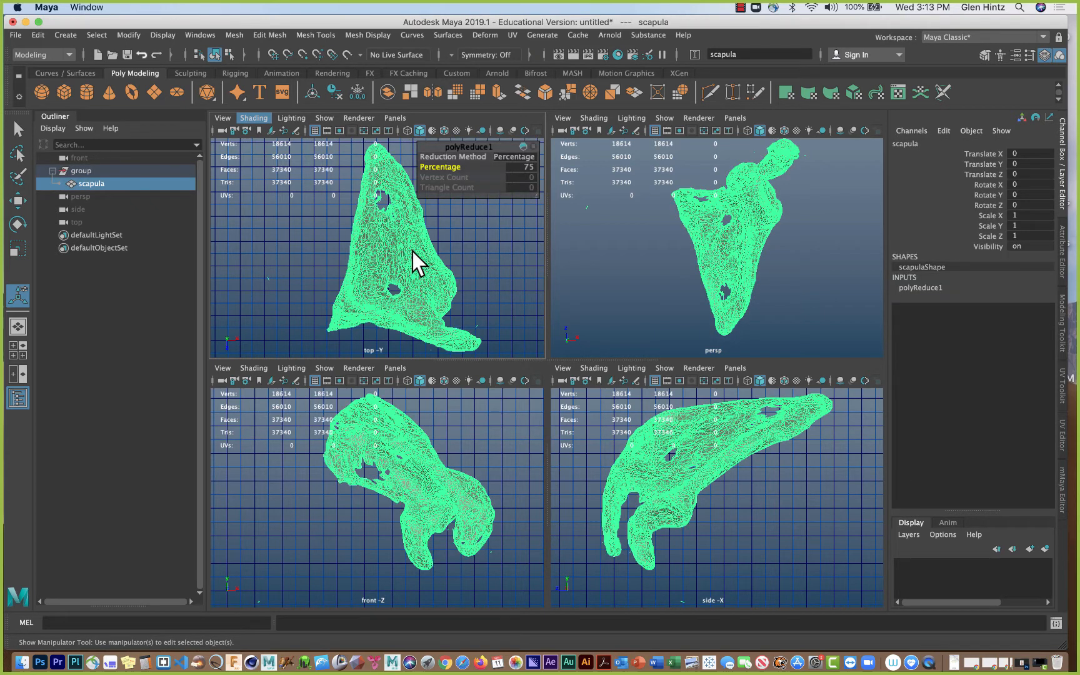
Step: Center the scapula's pivot and rotate the bone upright to about -90.5, 19.1 and 10.2 degrees in X, Y and Z
click(130, 35)
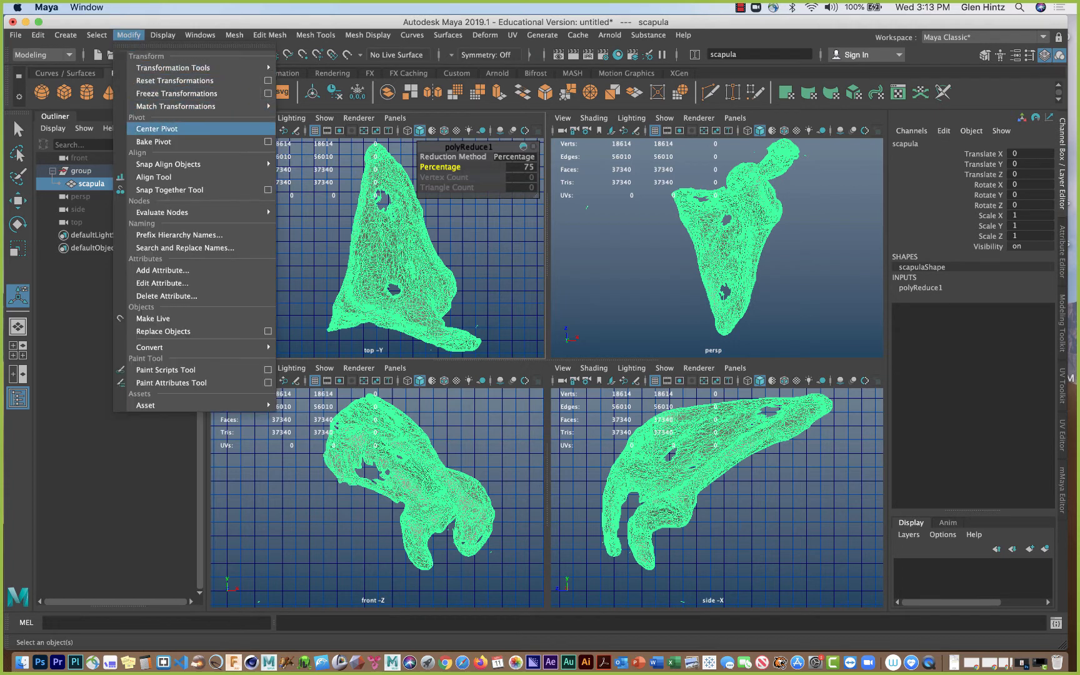
click(151, 128)
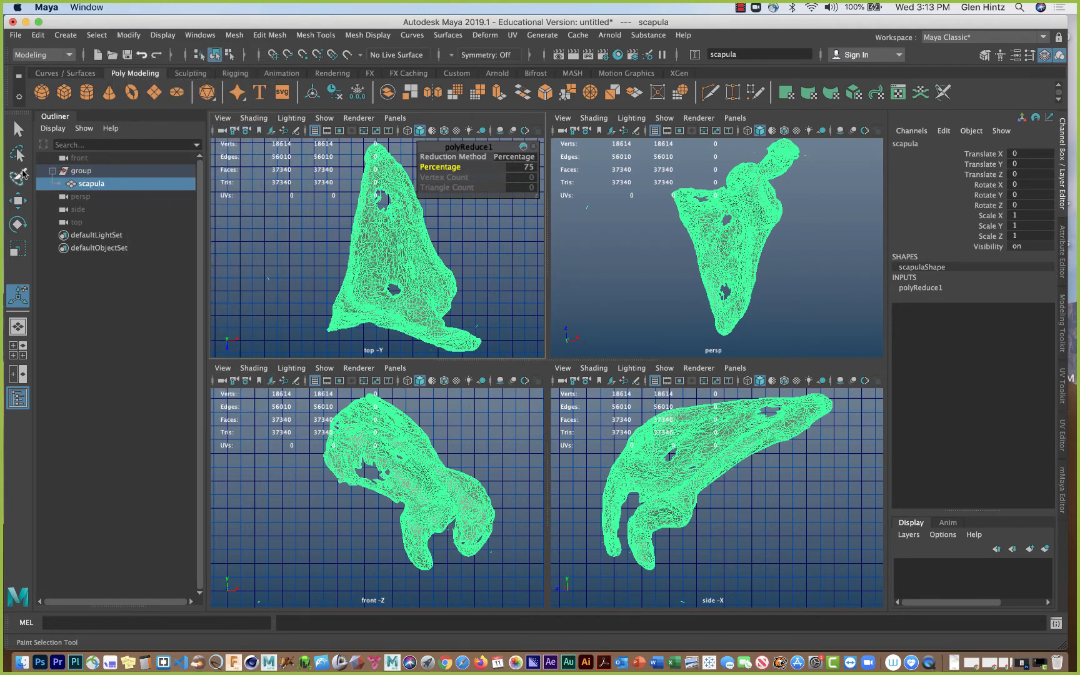
click(19, 224)
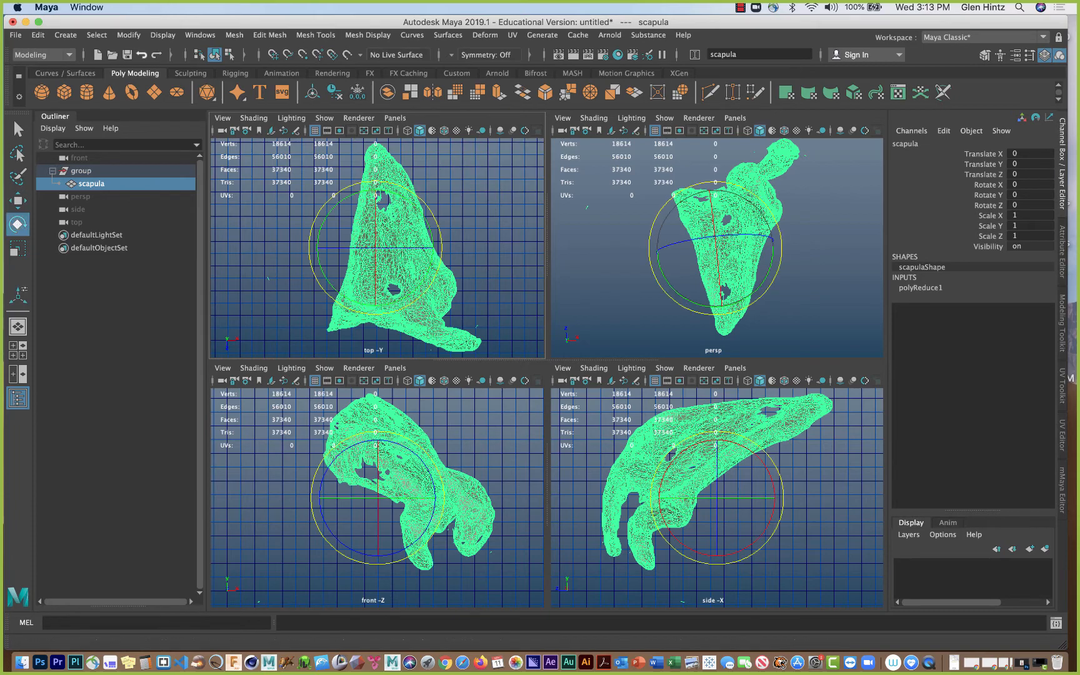
drag(373, 275, 376, 194)
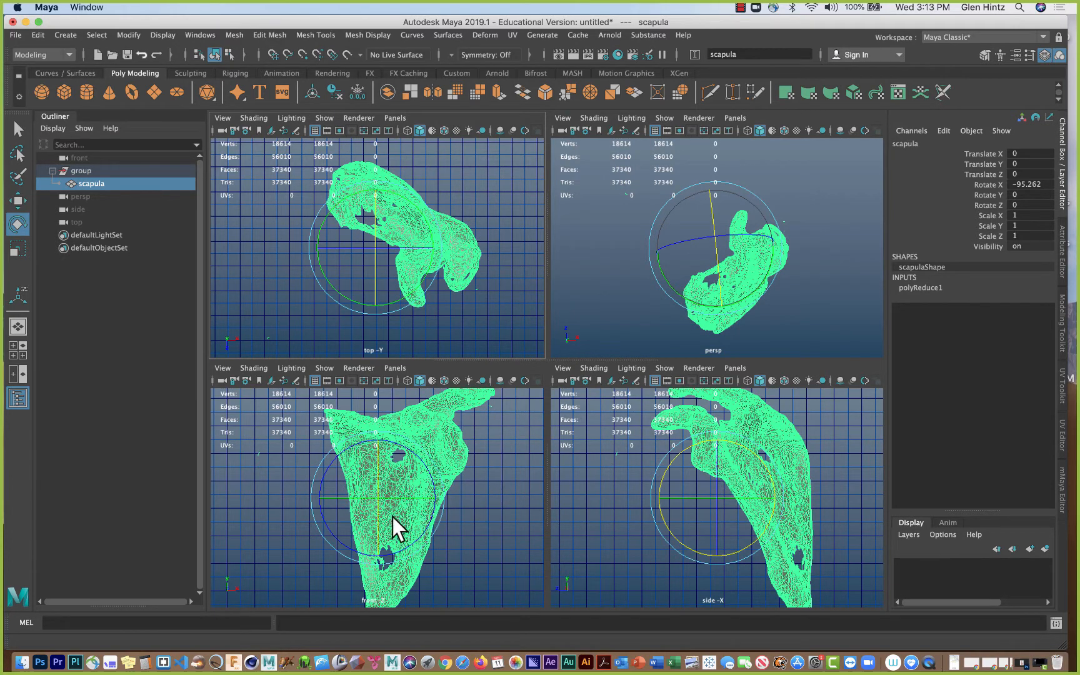
drag(387, 498, 438, 503)
drag(743, 541, 717, 521)
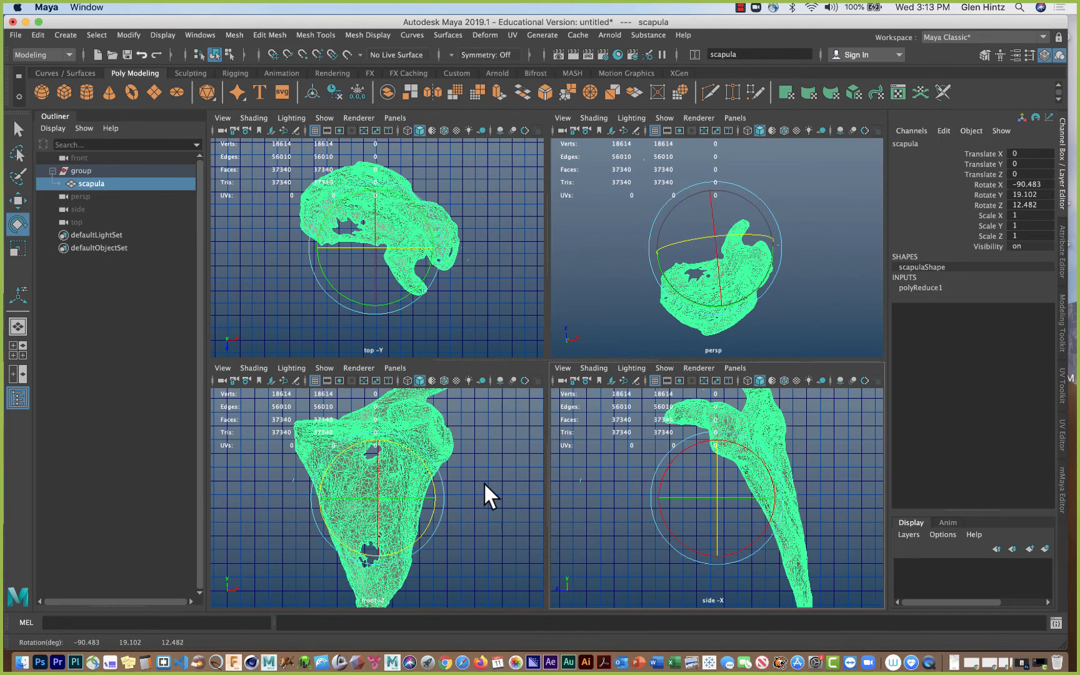
click(430, 514)
drag(429, 513, 427, 516)
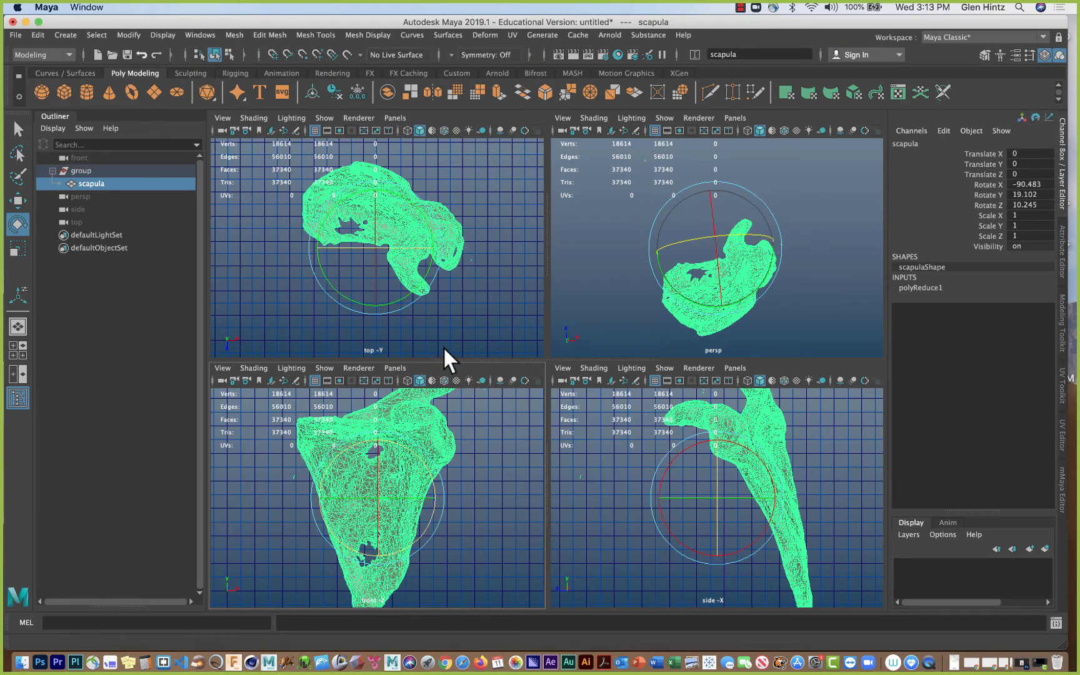
click(369, 278)
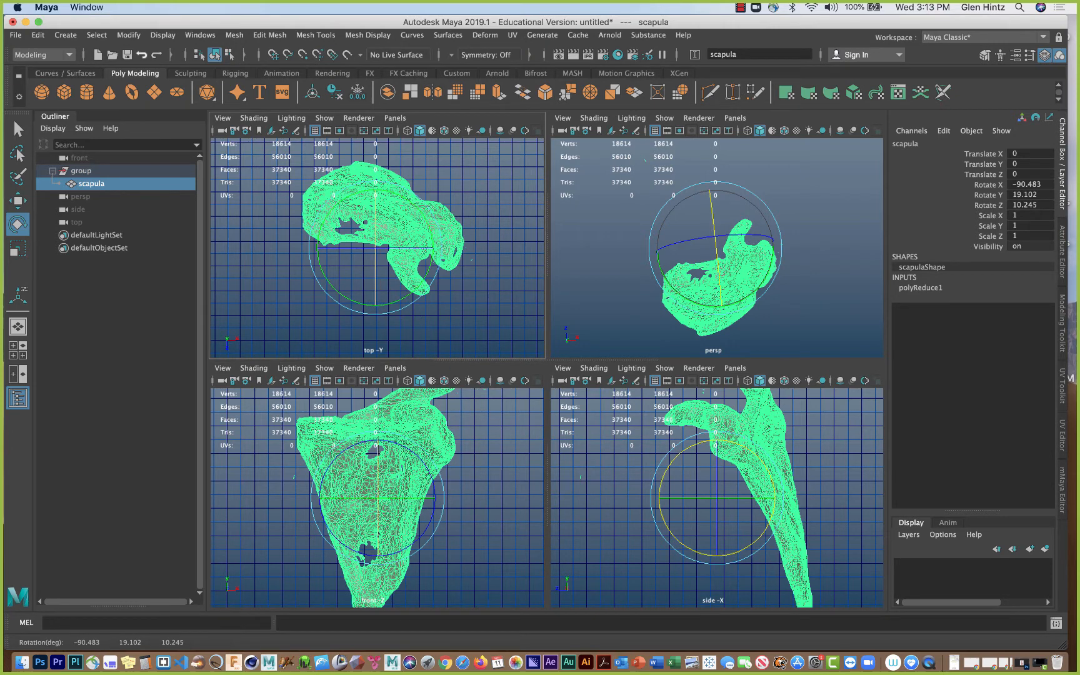
Step: Move the scapula in the front view to about -358 in X and -303 in Y
key(w)
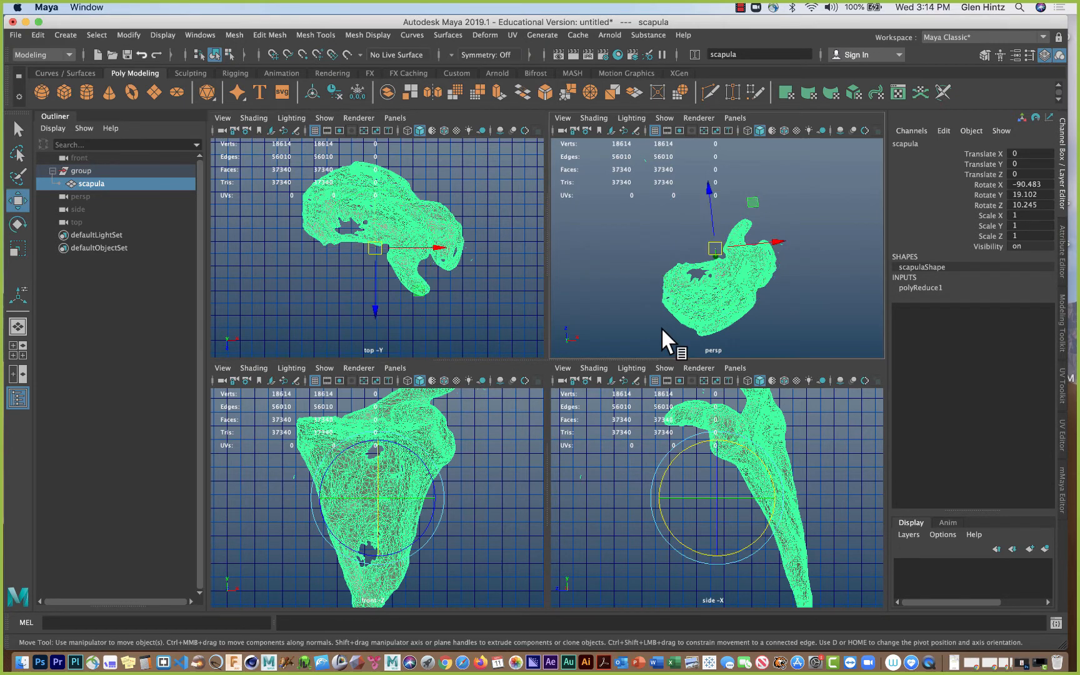
scroll(482, 515, down, 5)
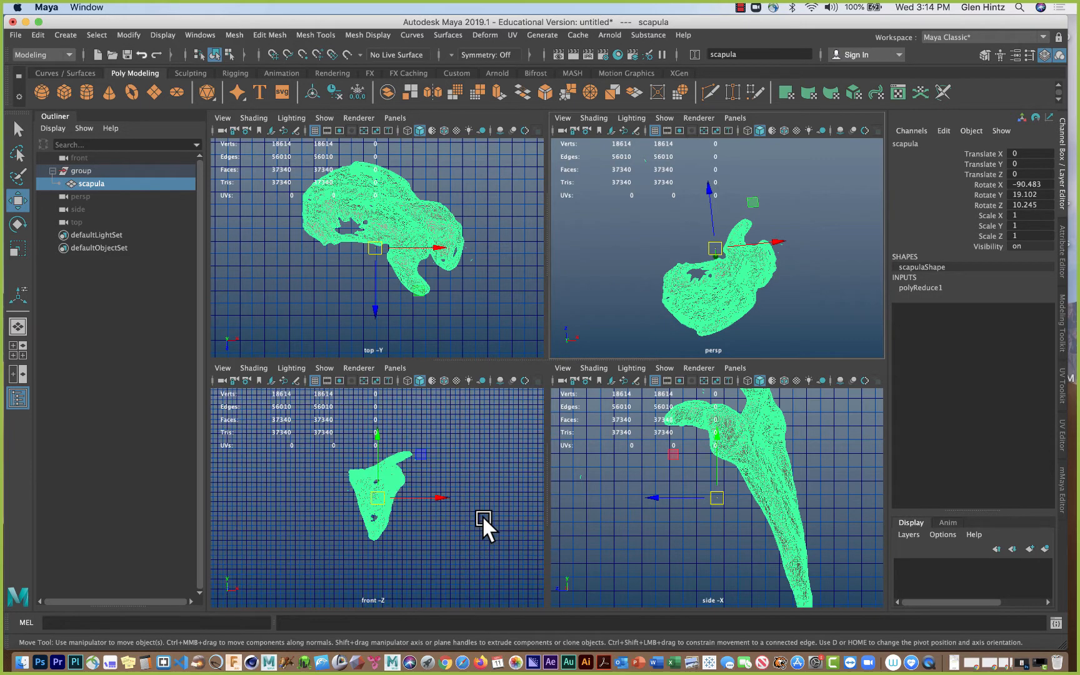
scroll(482, 515, down, 3)
scroll(482, 515, down, 2)
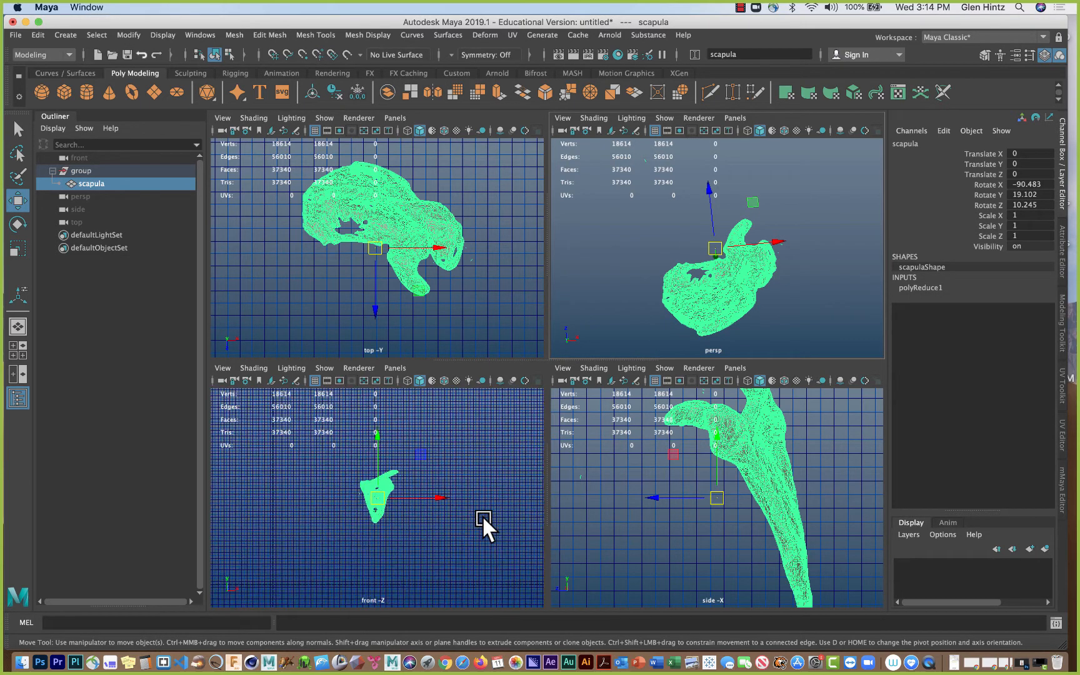
drag(440, 492, 357, 493)
drag(303, 442, 292, 508)
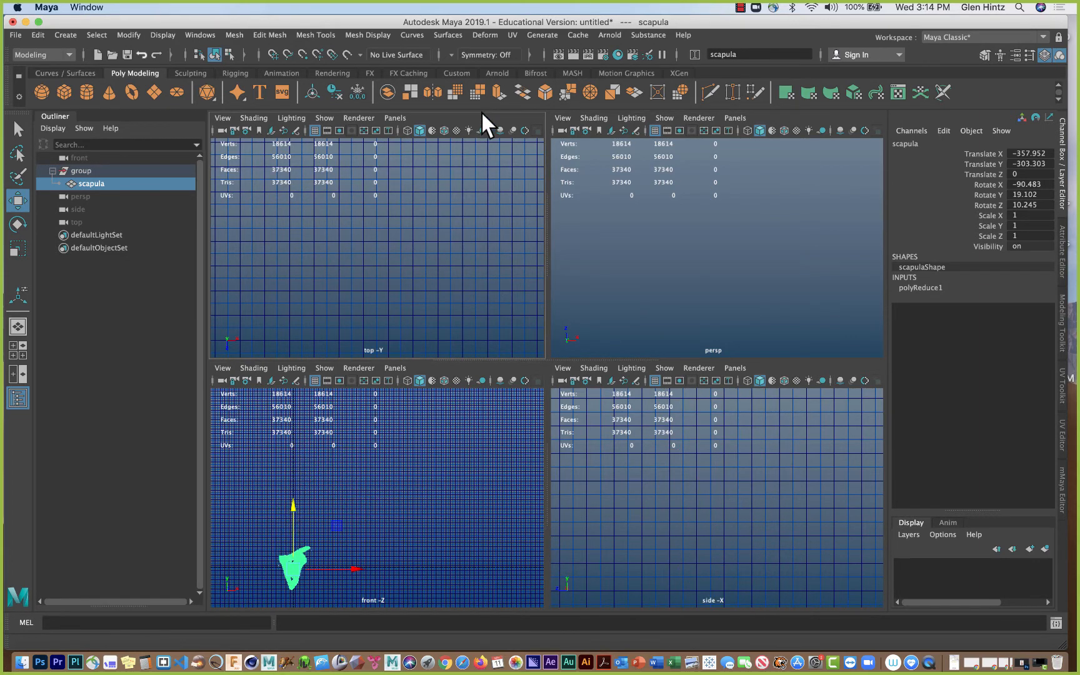
Step: Frame the scapula in the top view and examine the bone against the grid at different zoom levels
key(f)
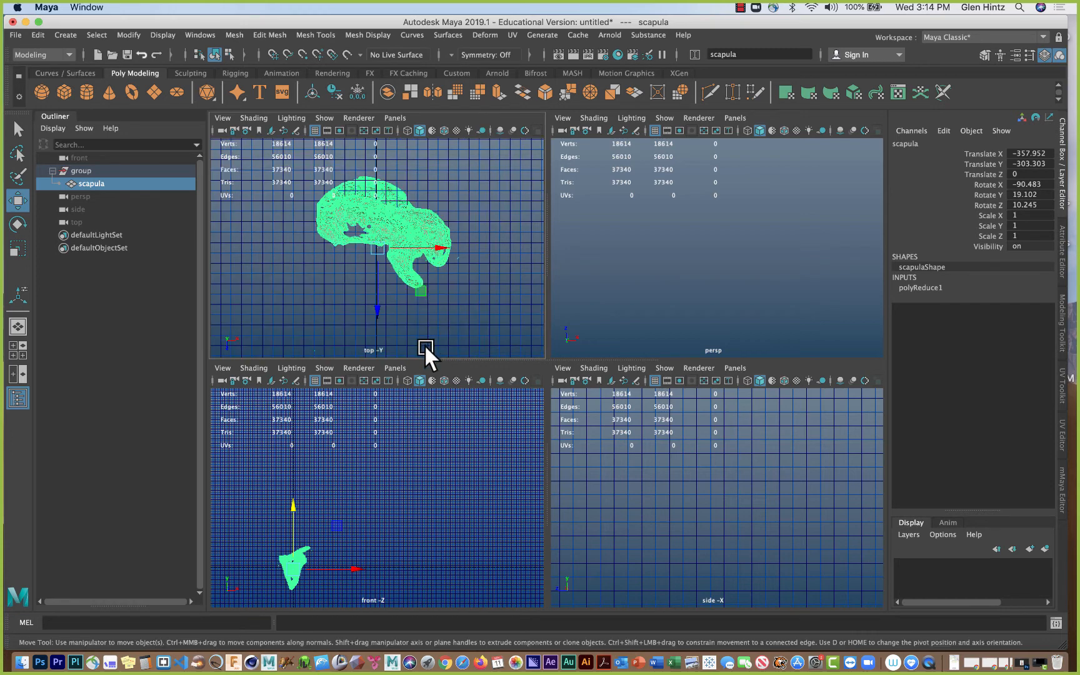
scroll(437, 298, down, 6)
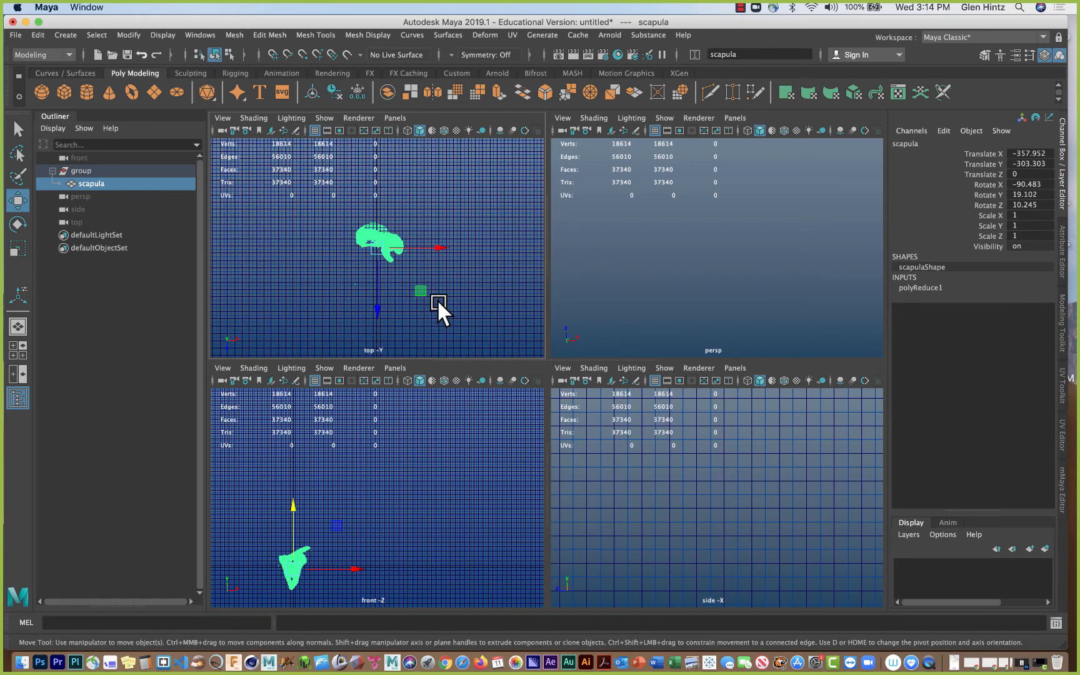
scroll(437, 300, up, 6)
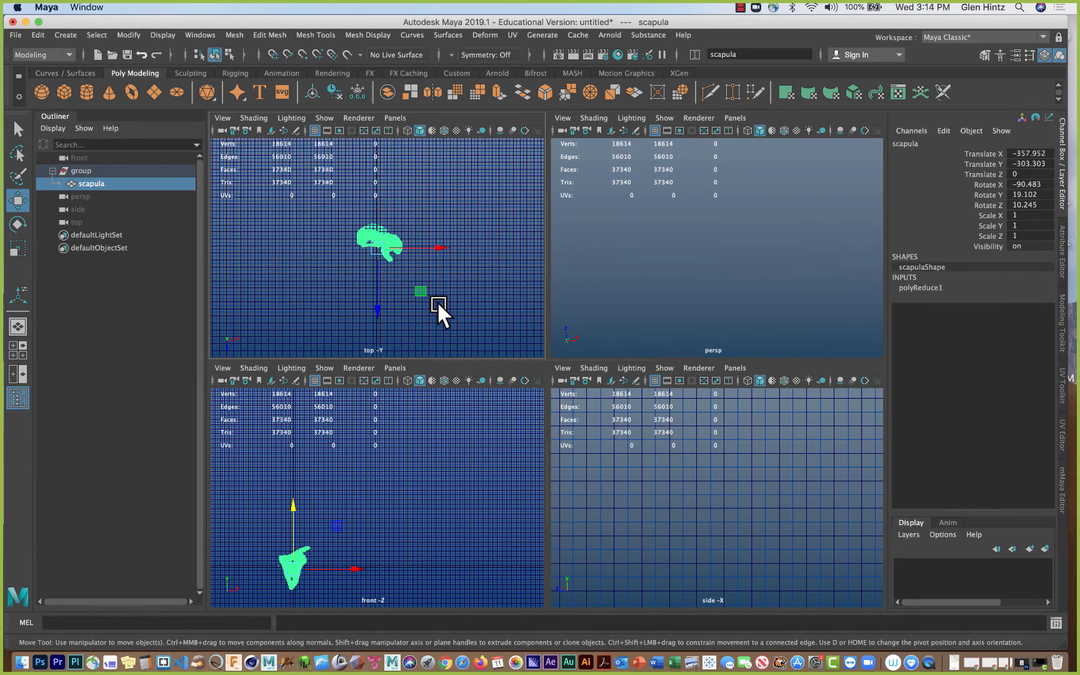
scroll(437, 300, up, 2)
scroll(437, 301, down, 6)
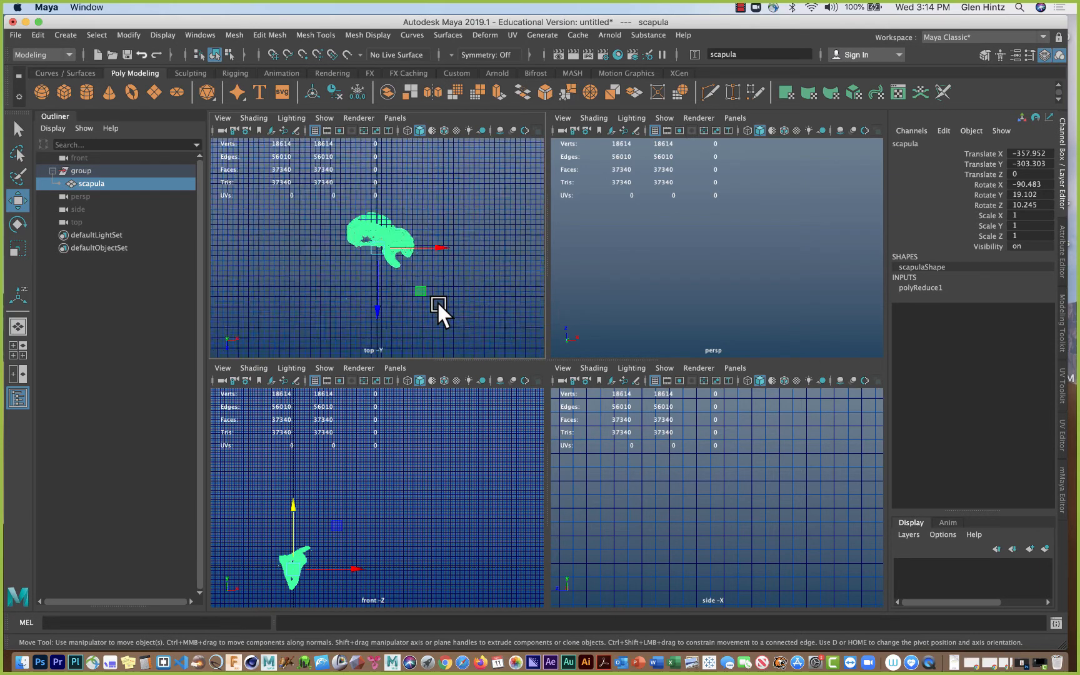
scroll(437, 301, down, 1)
scroll(437, 301, up, 6)
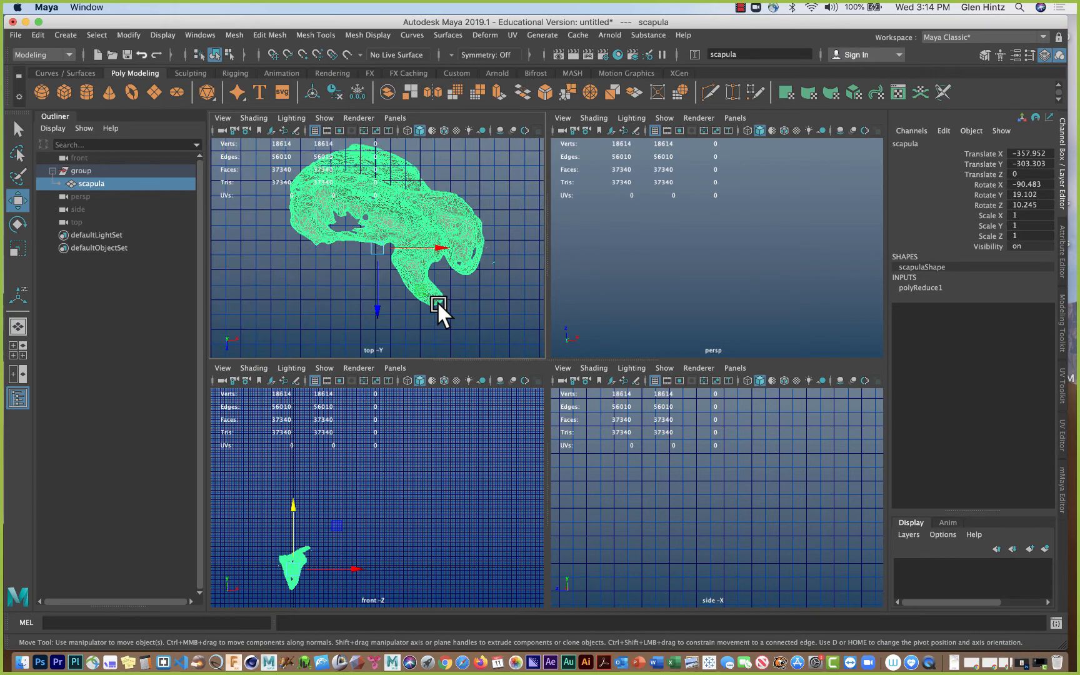
scroll(437, 301, down, 6)
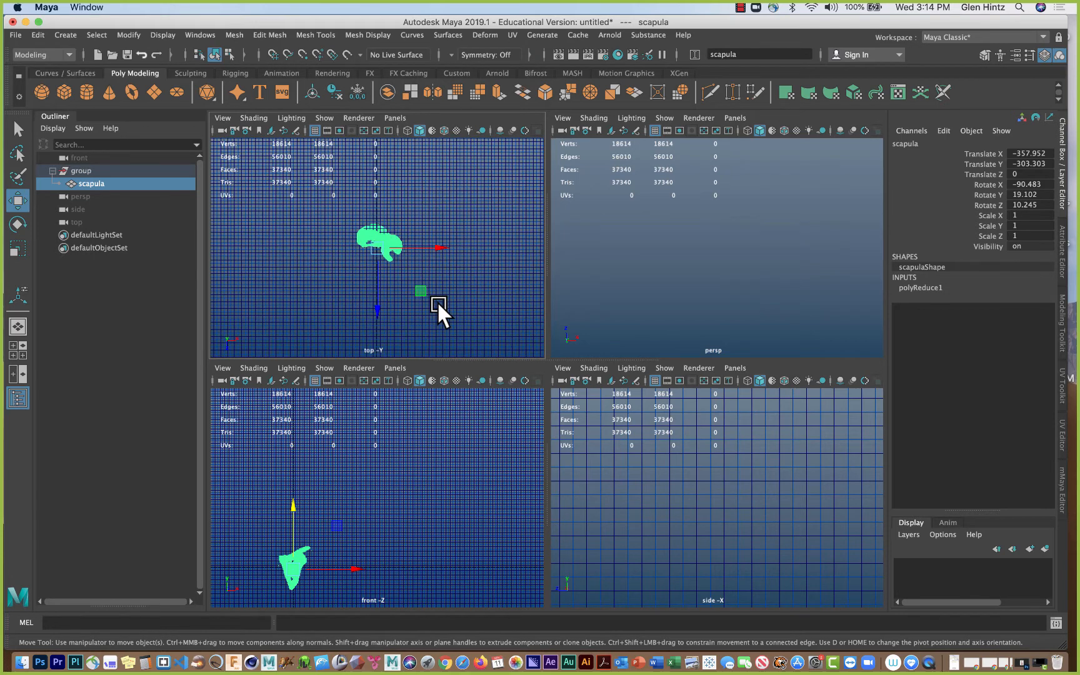
Step: Change the viewport grid's axes color from black to bright green in the grid options and apply it
click(168, 35)
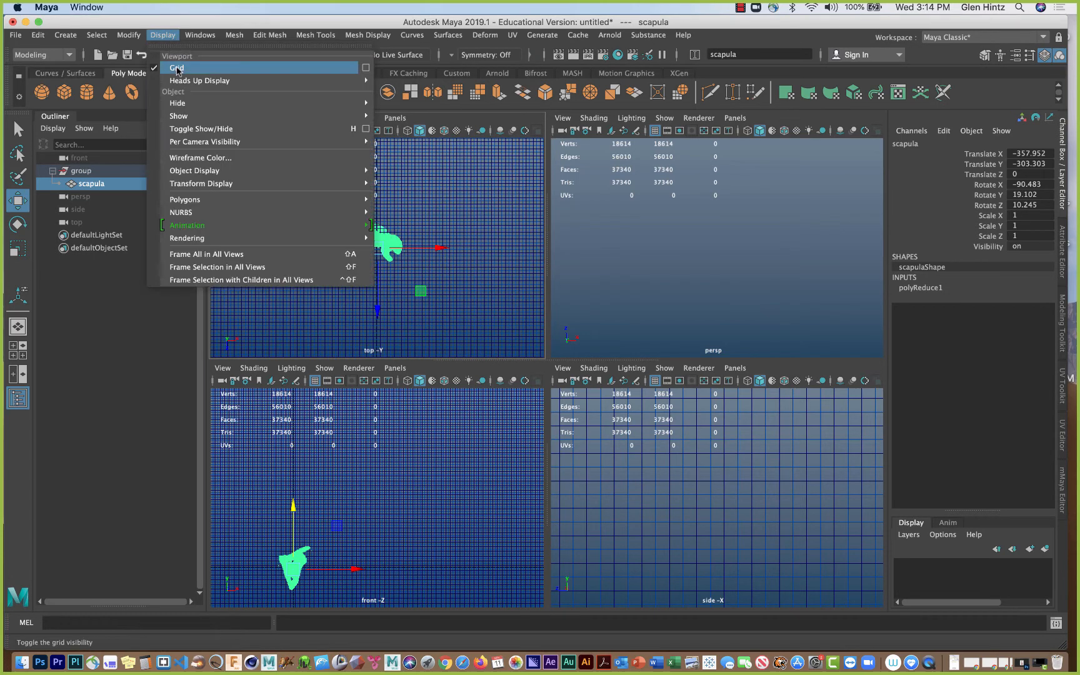
click(365, 68)
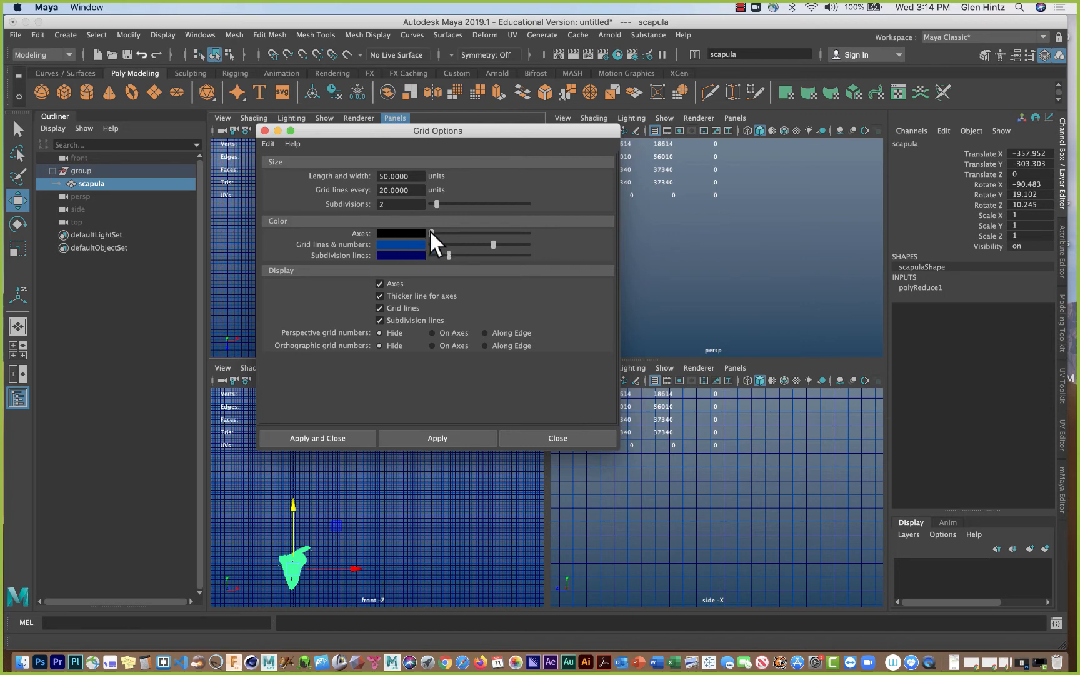
drag(431, 232, 485, 230)
click(472, 436)
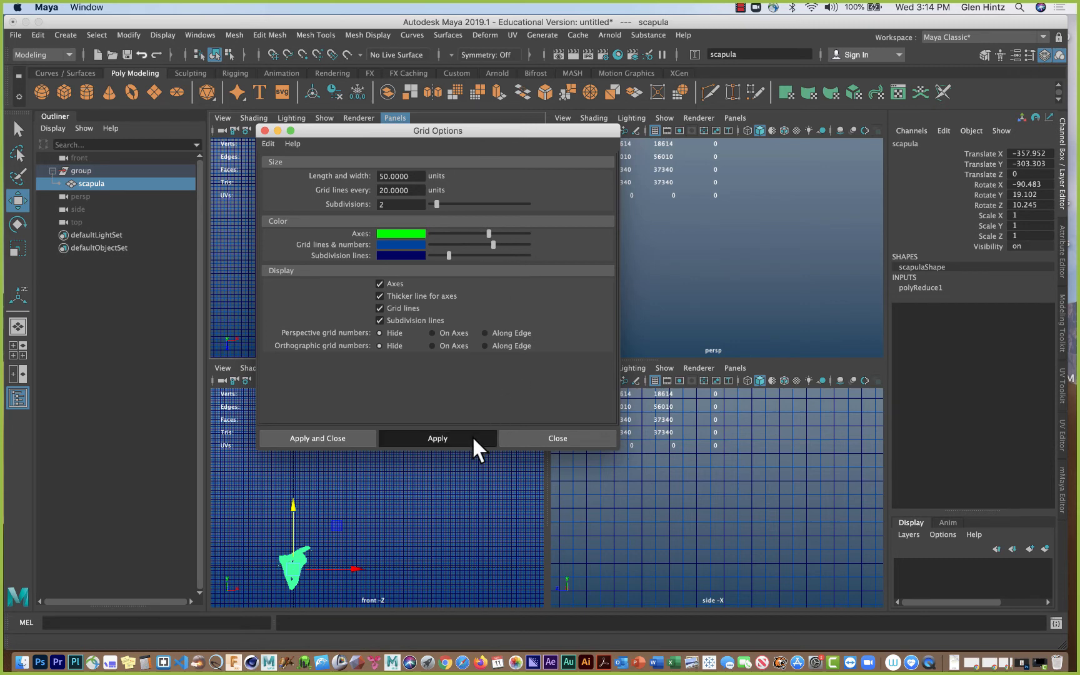
click(359, 437)
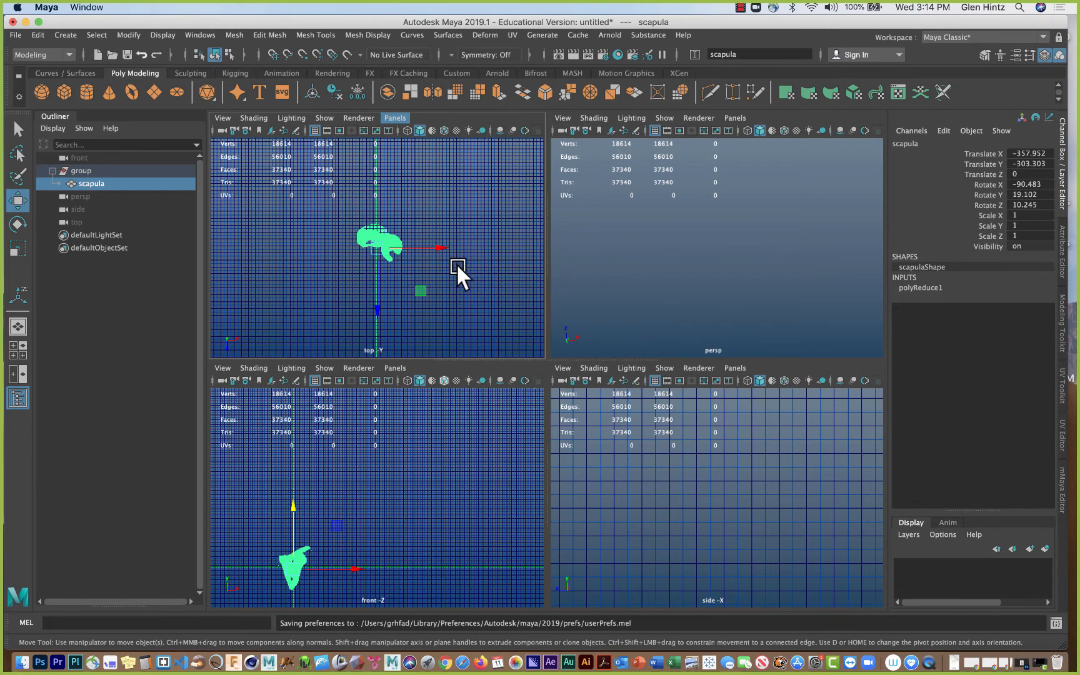
Step: Move the scapula along Z toward the grid origin in the top view and refine it in the side view to about -878
scroll(464, 260, down, 8)
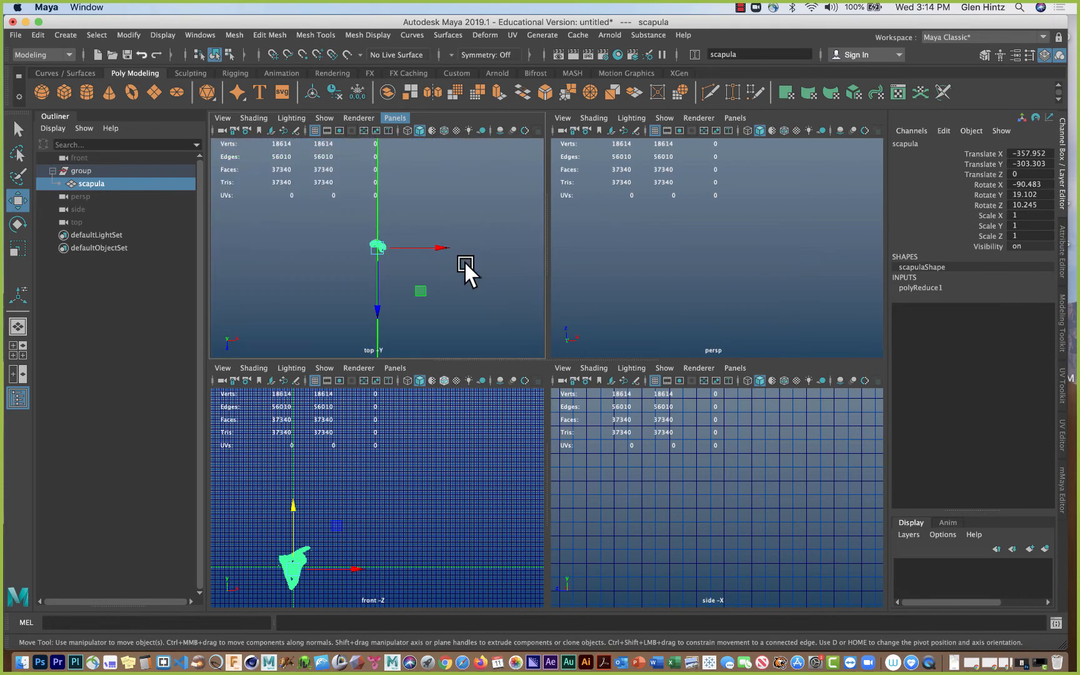
drag(374, 307, 381, 237)
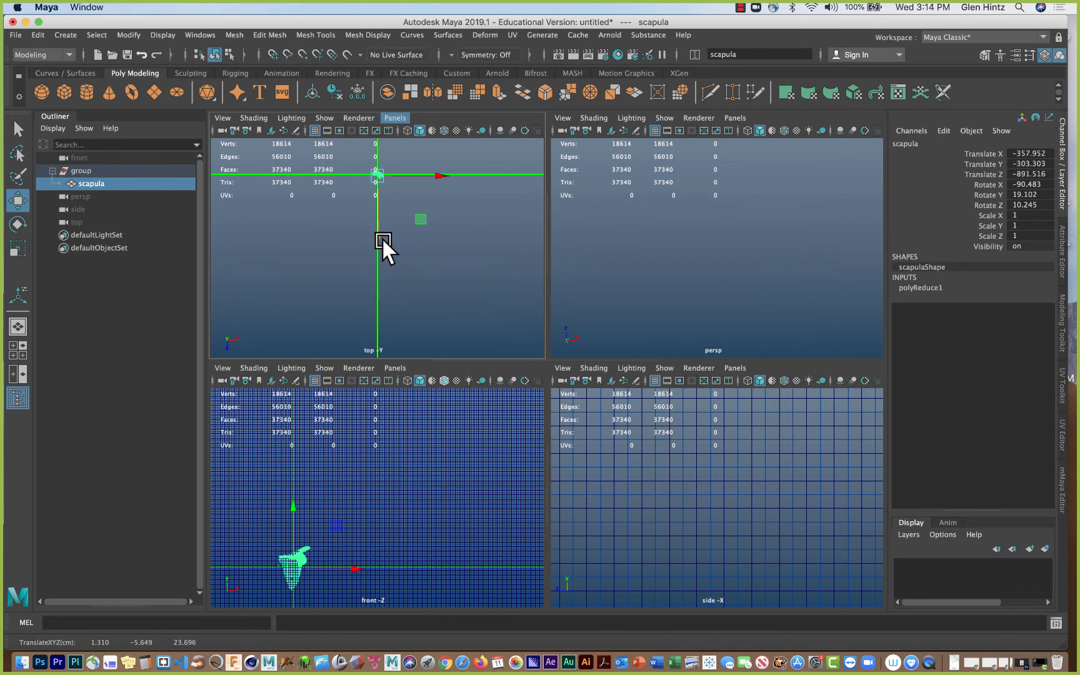
click(799, 366)
key(f)
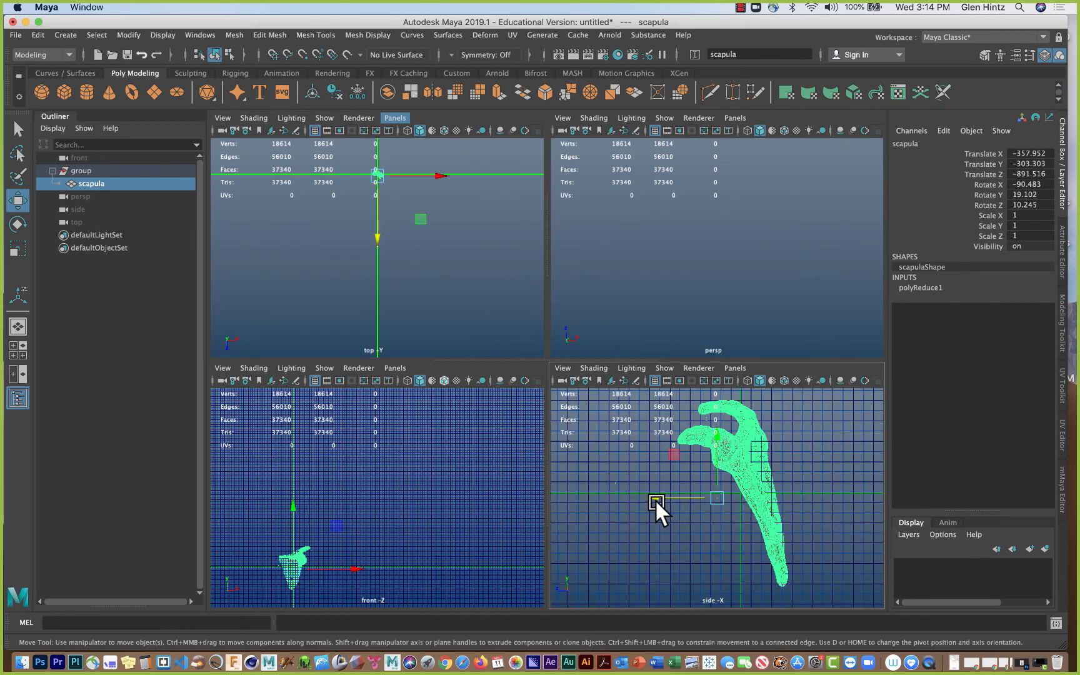
click(684, 494)
click(745, 469)
drag(661, 491, 647, 491)
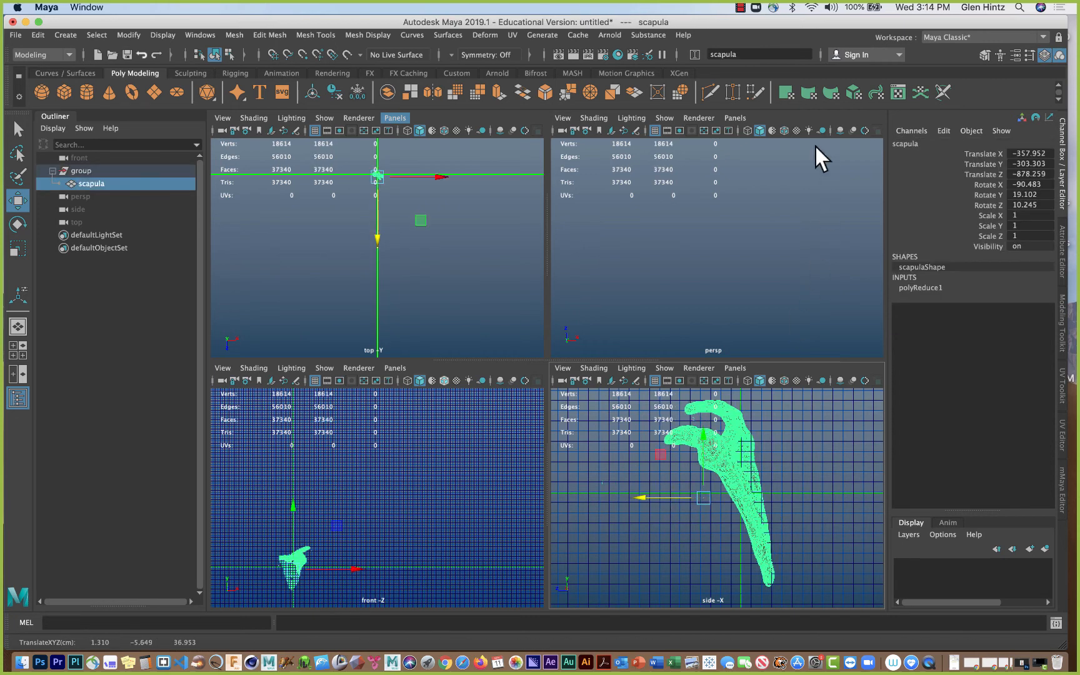
Step: Raise the scapula to about -208 in Y to rest its lower tip near the grid plane, and shift it to about -850 in Z
click(769, 114)
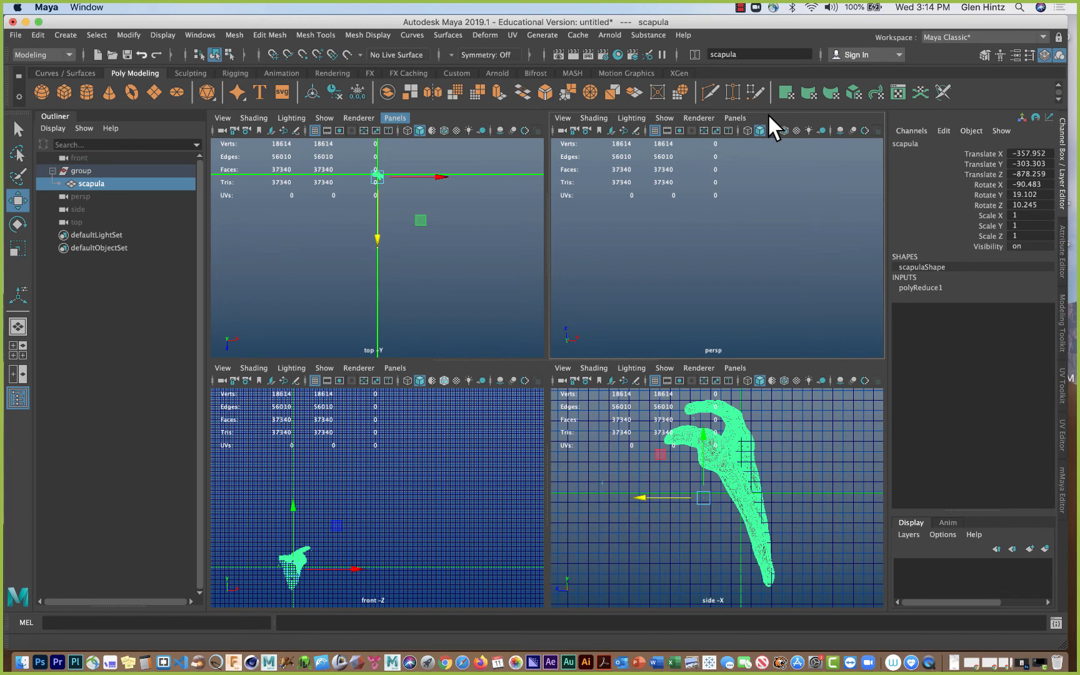
key(f)
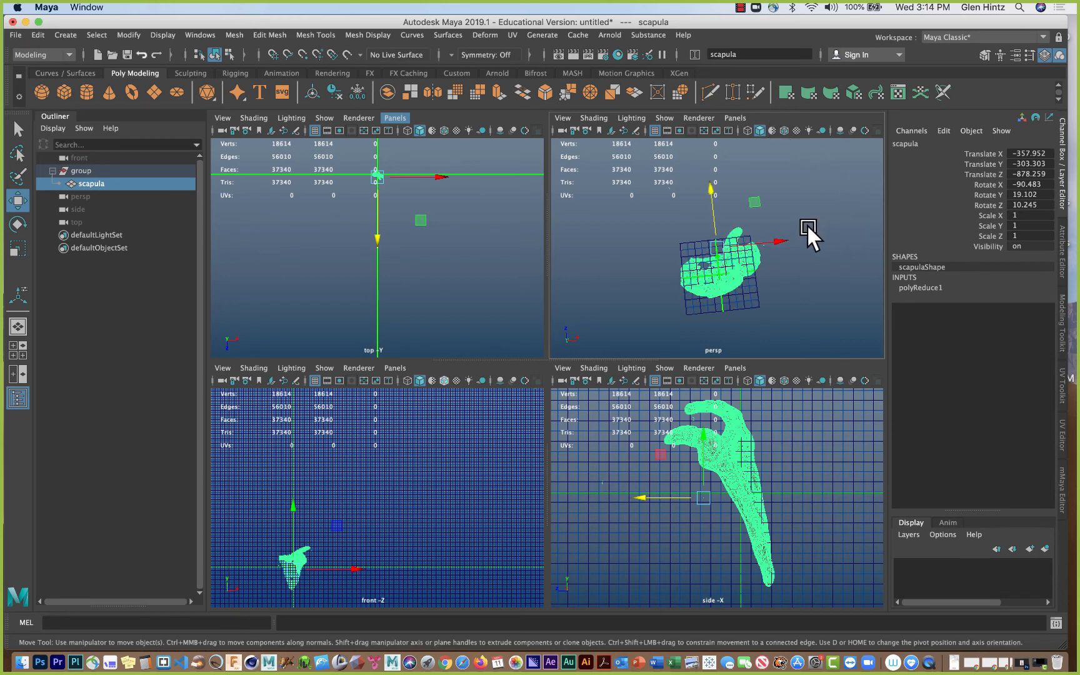
mouse_move(807, 228)
alt+mouse_down()
mouse_move(807, 206)
mouse_move(763, 342)
mouse_move(802, 263)
mouse_move(780, 251)
mouse_move(790, 238)
alt+mouse_up()
click(717, 189)
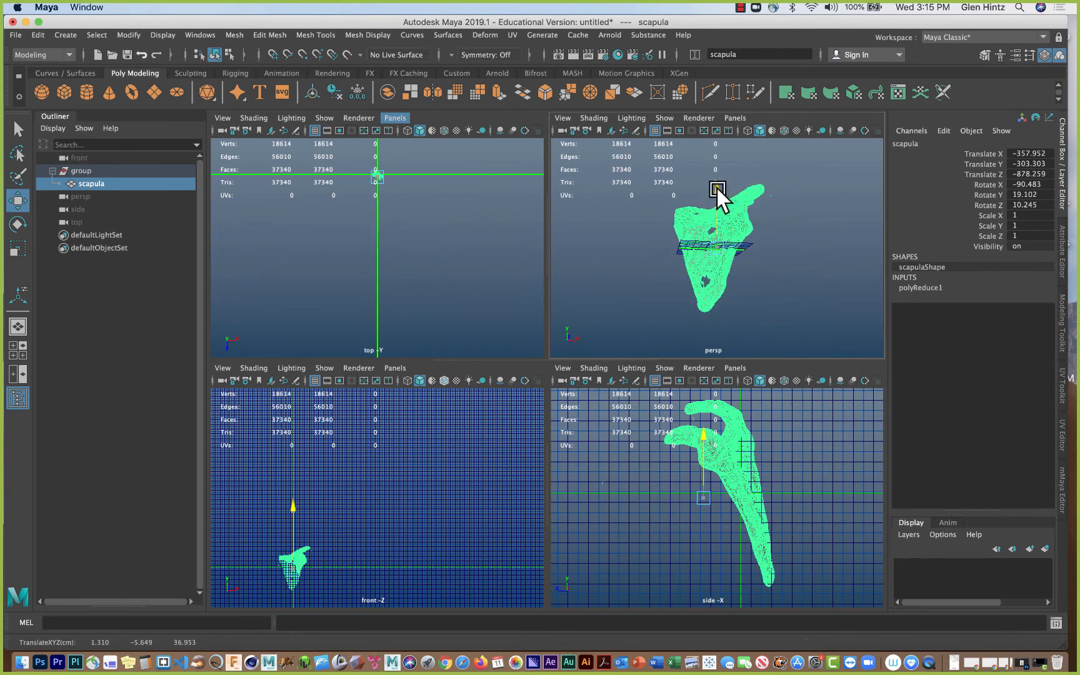
drag(717, 190, 725, 124)
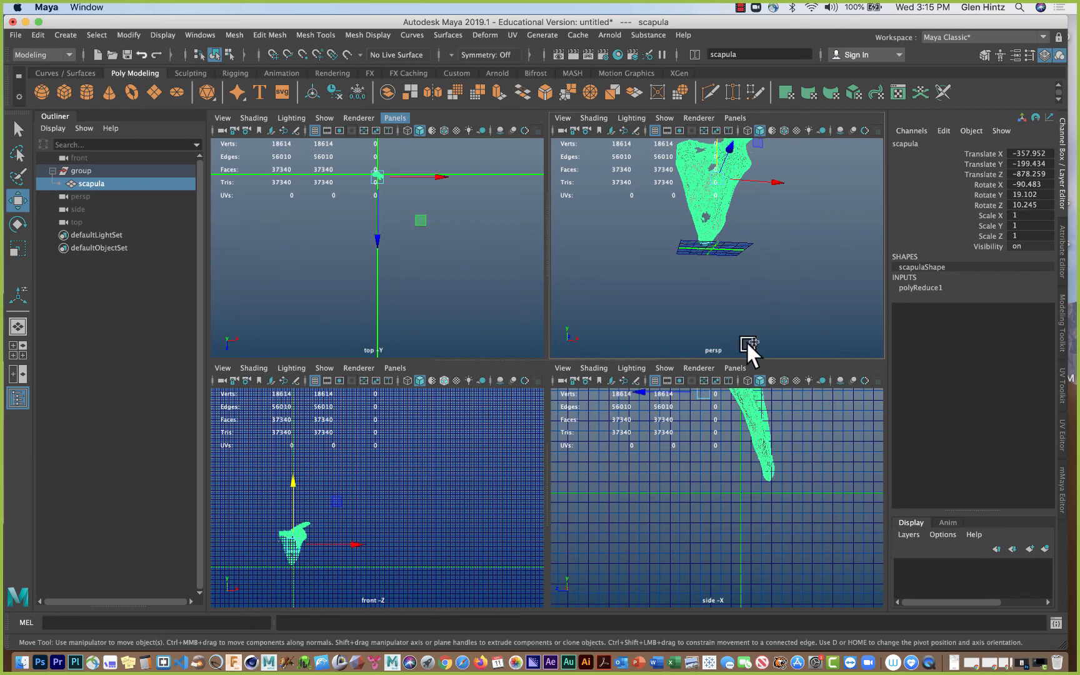
alt+middle_drag(774, 444, 781, 495)
drag(678, 444, 644, 450)
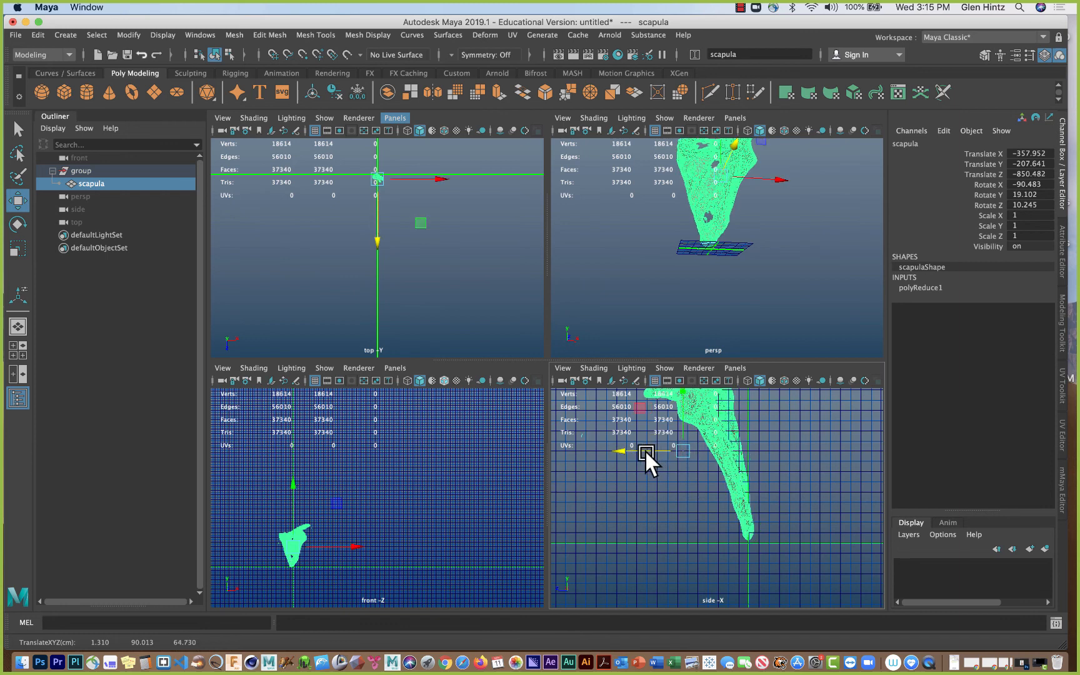